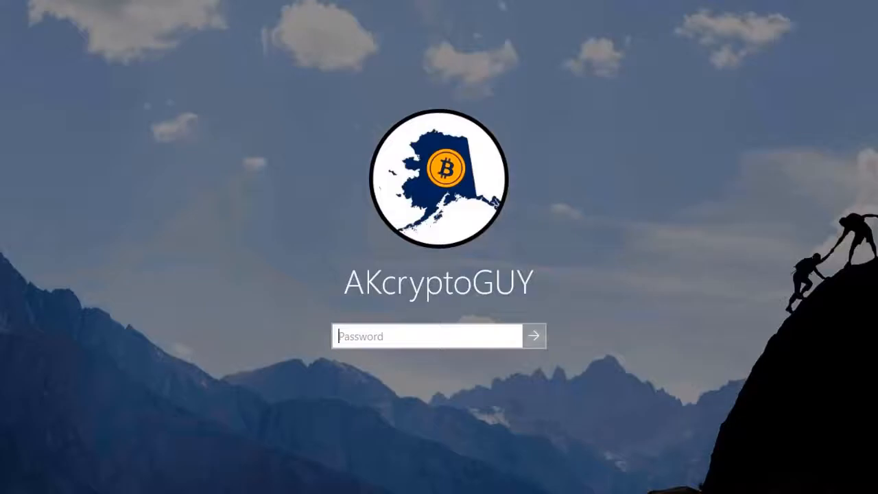
- Sign in to the Windows desktop and open Hyper-V Manager
{"action": "key", "text": "Return"}
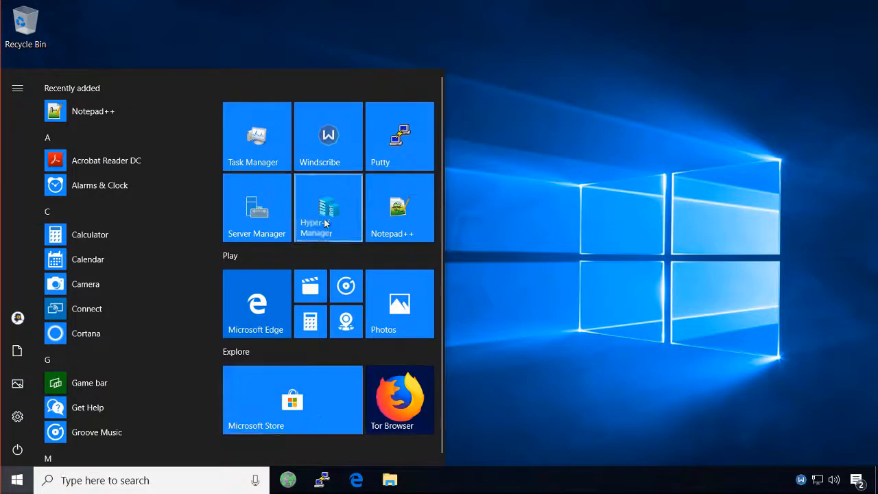
{"action": "key", "text": "Escape"}
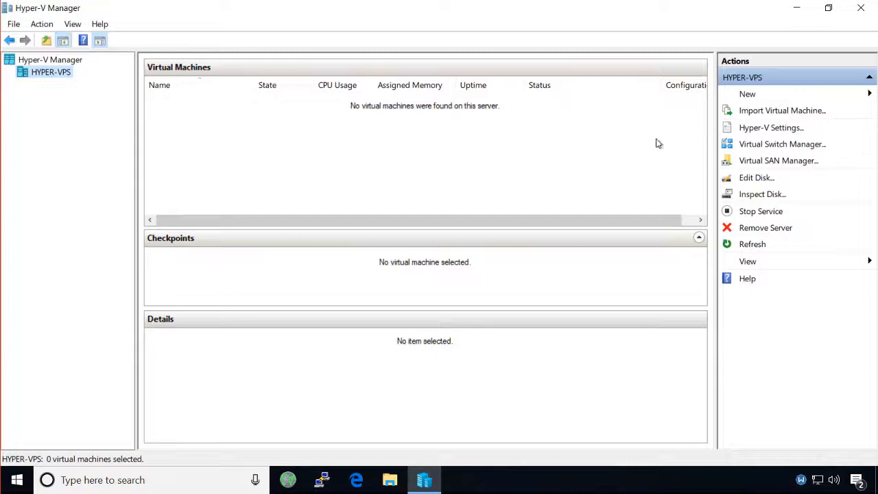
- Start creating a new virtual machine on HYPER-VPS and name it "Ubuntu template", using the default storage location
{"action": "left_click", "coordinate": [764, 96]}
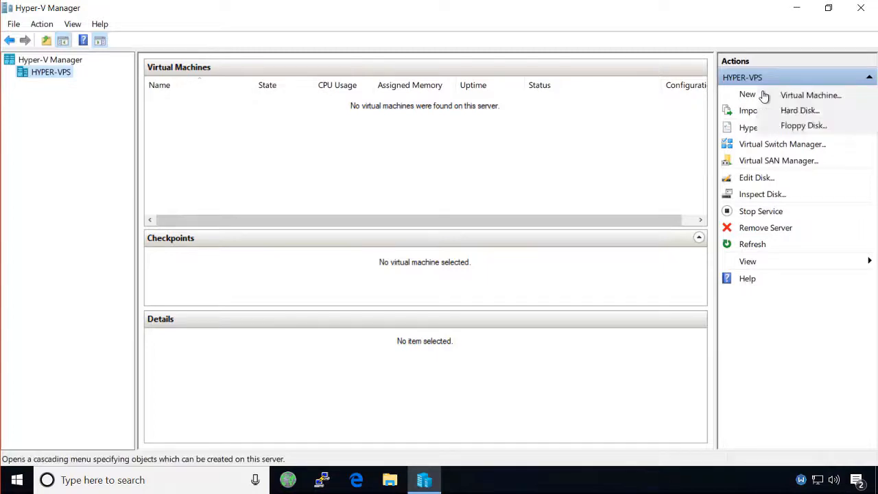
{"action": "left_click", "coordinate": [857, 99]}
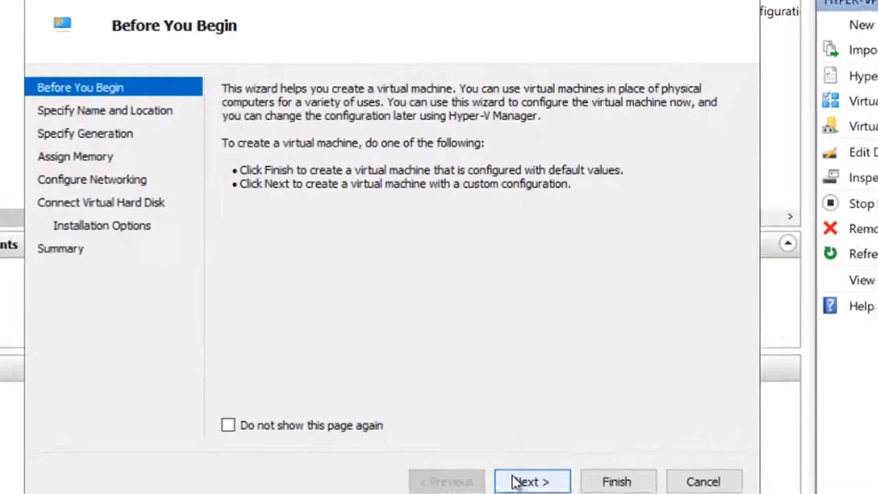
{"action": "left_click", "coordinate": [531, 393]}
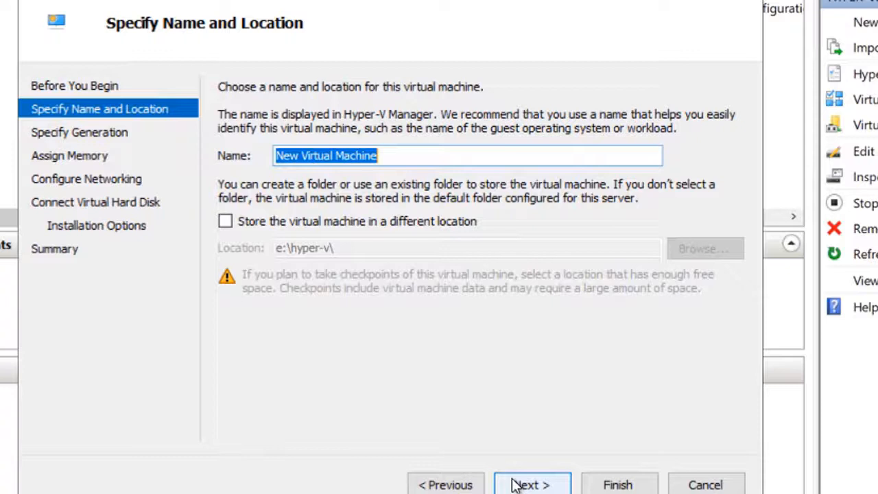
{"action": "type", "text": "Ubuntu"}
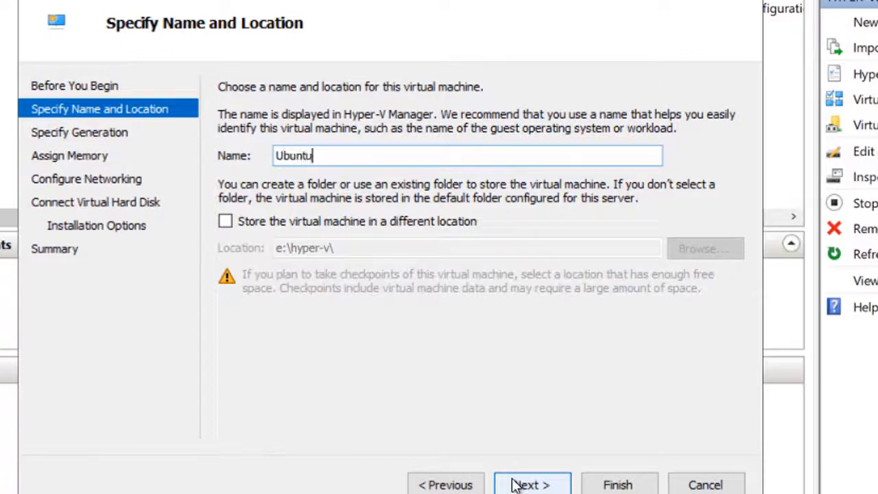
{"action": "type", "text": " template"}
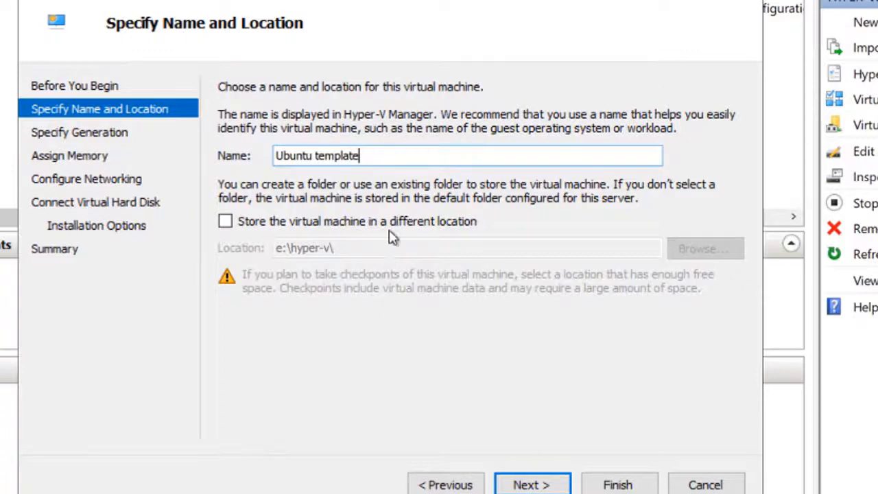
{"action": "left_click", "coordinate": [525, 486]}
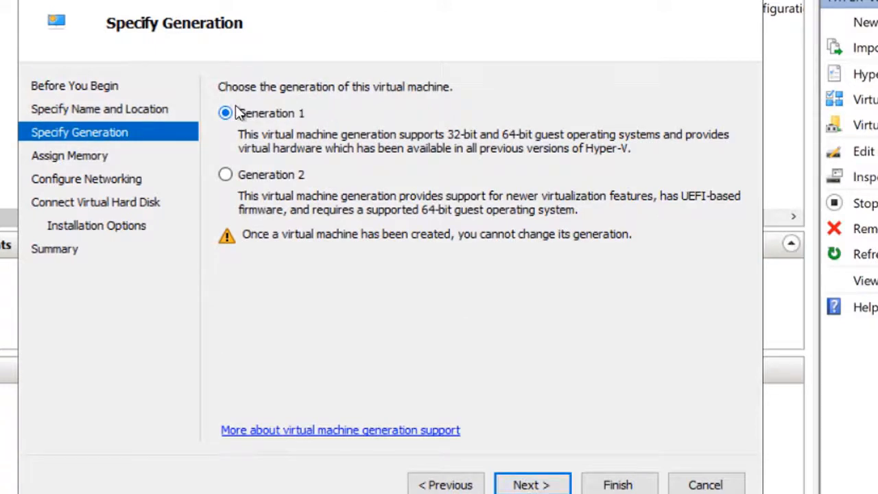
- Use Generation 1 for the new virtual machine and set its startup memory to 2048 MB
{"action": "left_click", "coordinate": [515, 485]}
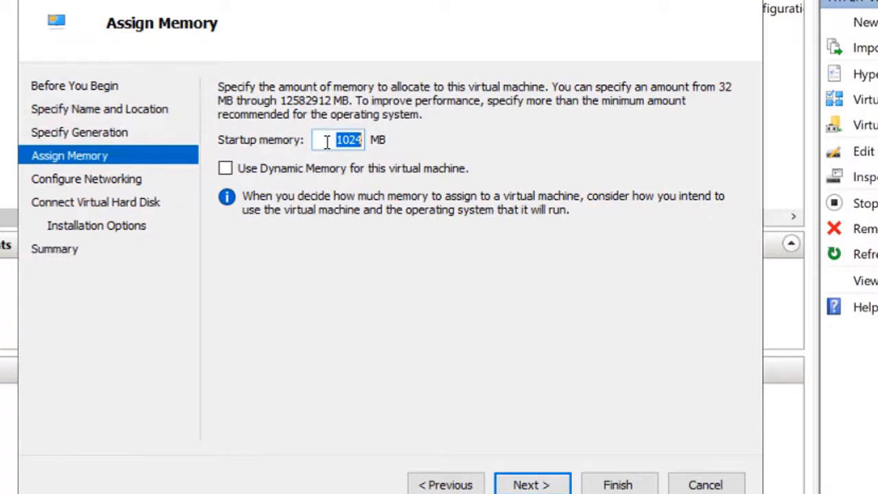
{"action": "type", "text": "20"}
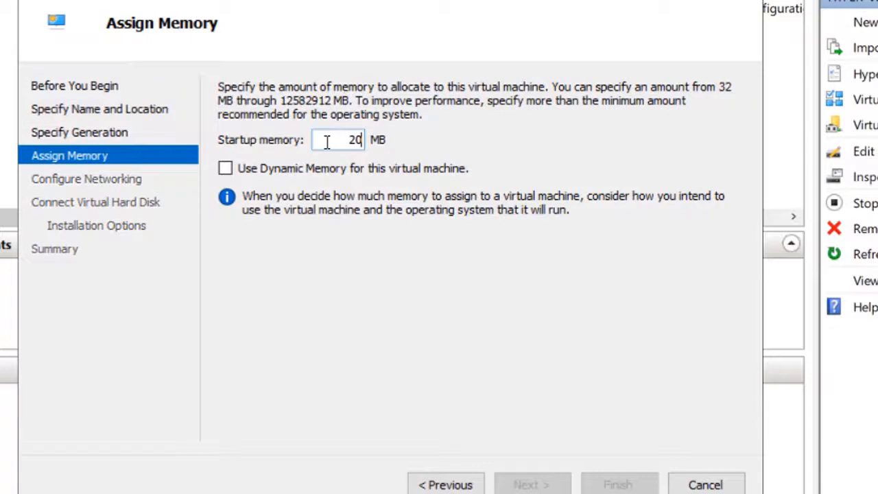
{"action": "type", "text": "48"}
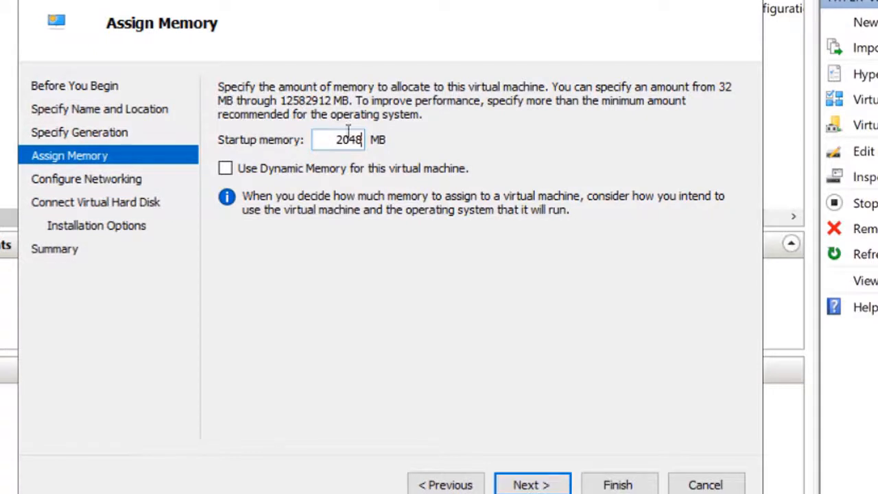
{"action": "left_click", "coordinate": [509, 488]}
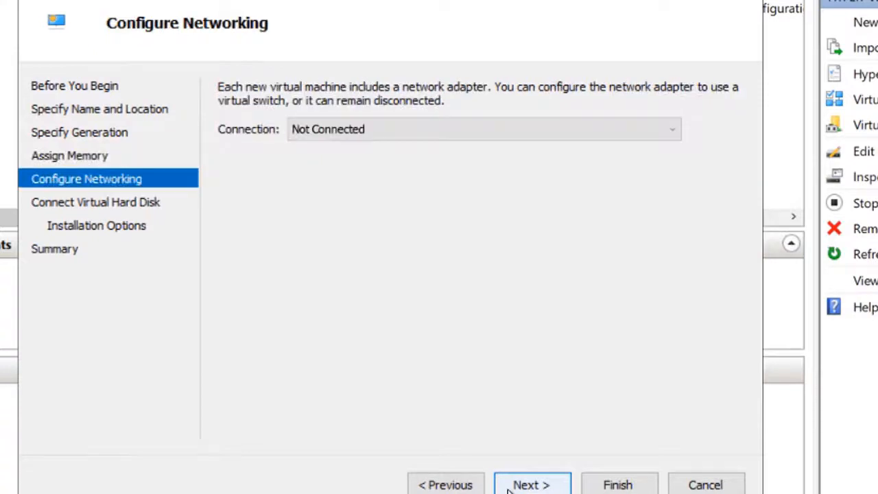
- Connect the virtual machine's network adapter to New Virtual Switch and accept the default new virtual hard disk Ubuntu template.vhdx
{"action": "left_click", "coordinate": [385, 134]}
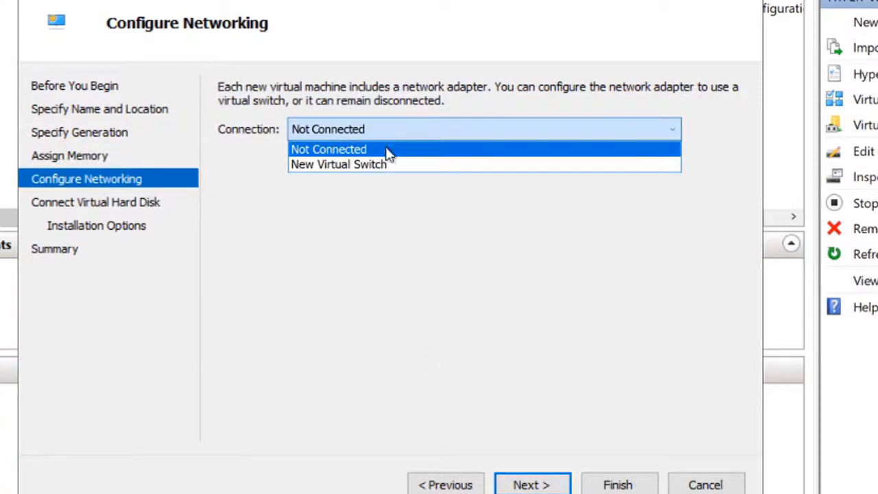
{"action": "left_click", "coordinate": [403, 166]}
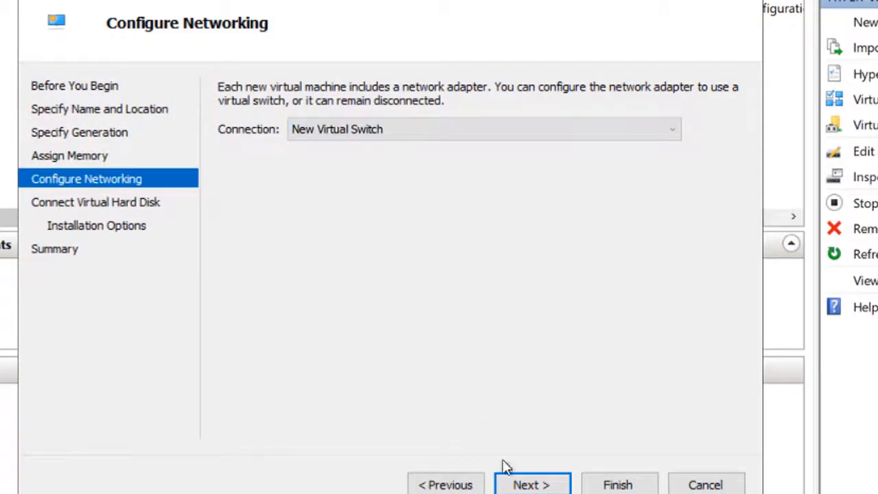
{"action": "left_click", "coordinate": [525, 485]}
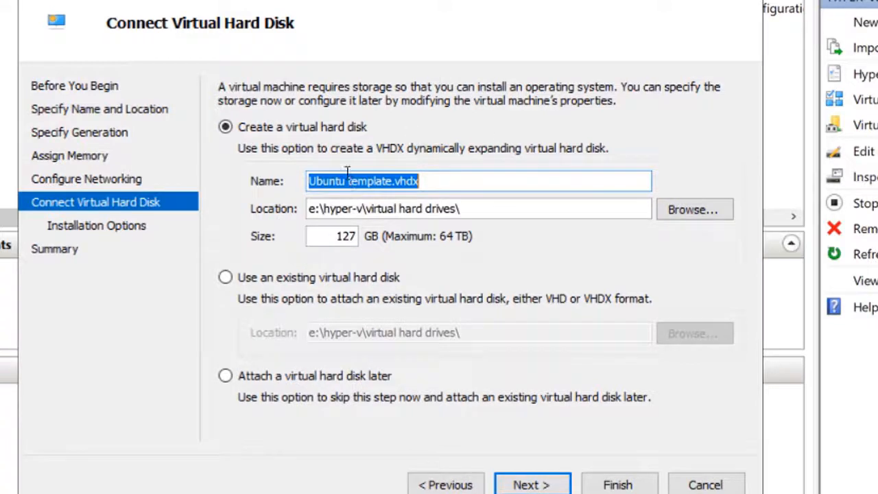
{"action": "left_click", "coordinate": [525, 485]}
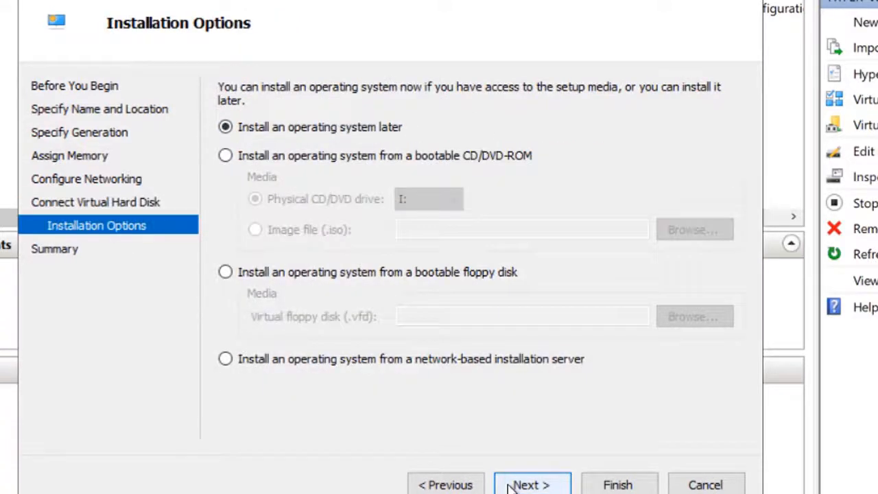
- Set the operating system to install from the image file E:\install isos\ubuntu-16.04.4-desktop-amd64.iso and finish creating the virtual machine
{"action": "left_click", "coordinate": [247, 156]}
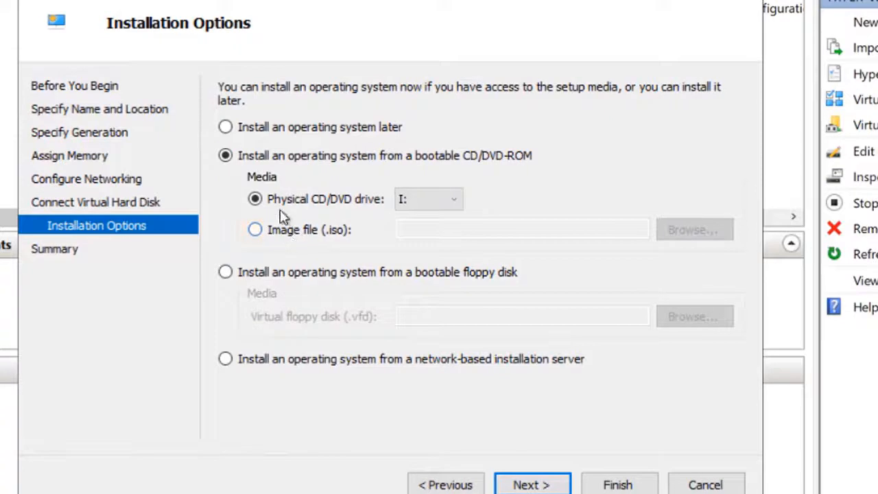
{"action": "left_click", "coordinate": [263, 235]}
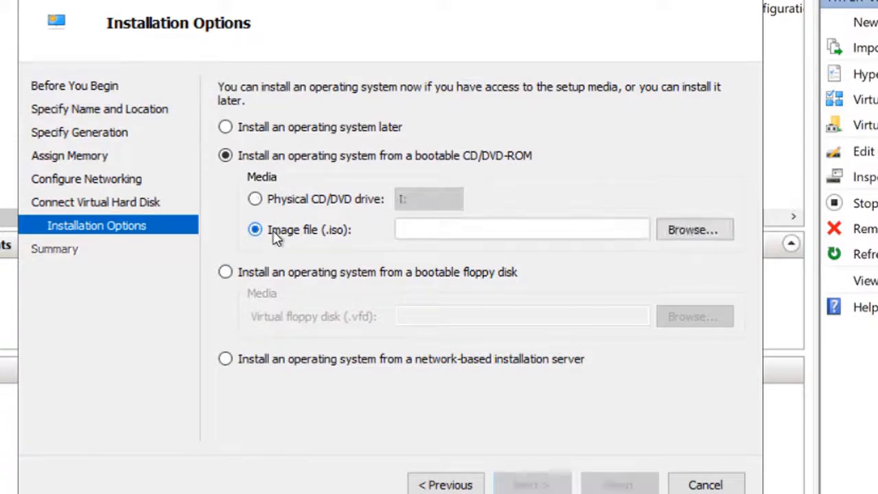
{"action": "left_click", "coordinate": [721, 235]}
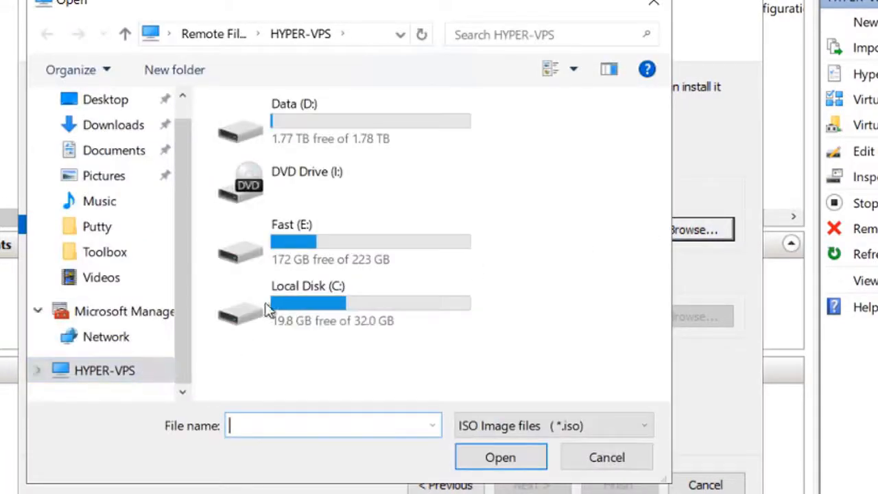
{"action": "double_click", "coordinate": [308, 245]}
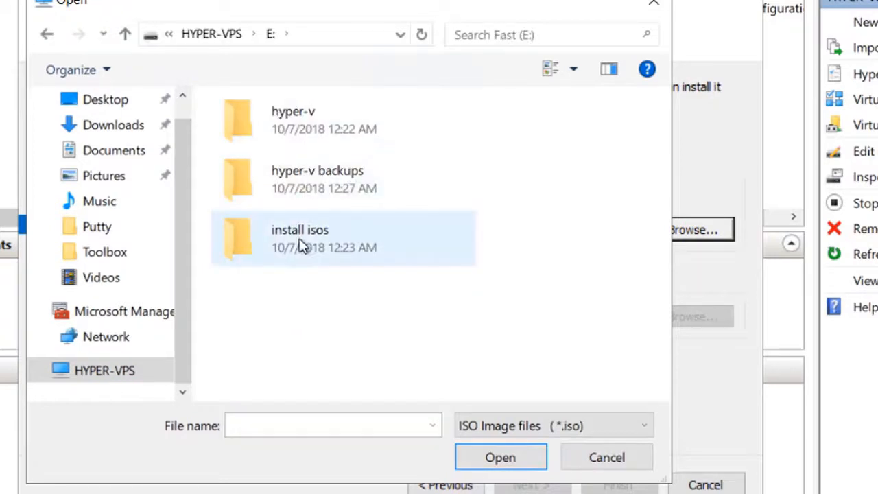
{"action": "double_click", "coordinate": [389, 248]}
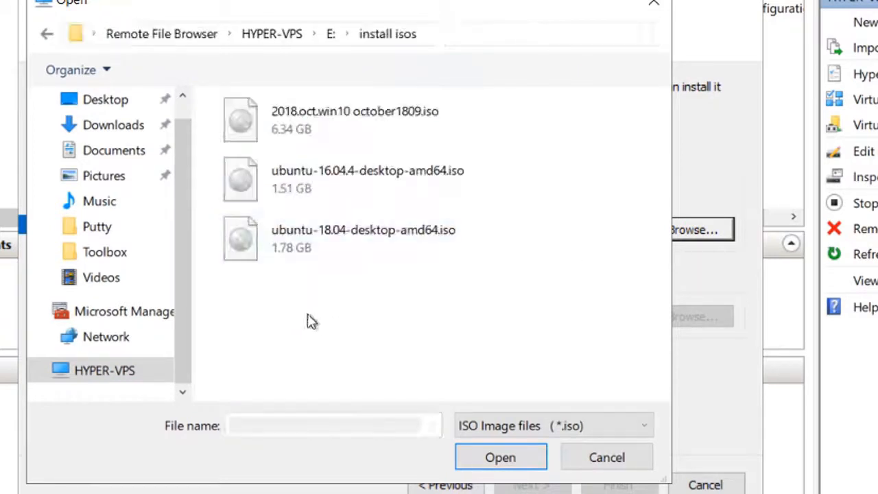
{"action": "left_click", "coordinate": [304, 177]}
{"action": "left_click", "coordinate": [493, 455]}
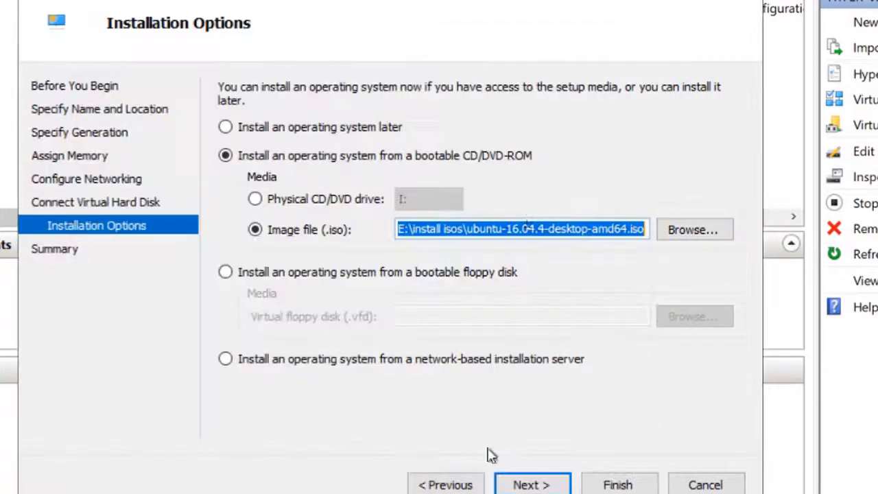
{"action": "left_click", "coordinate": [515, 485]}
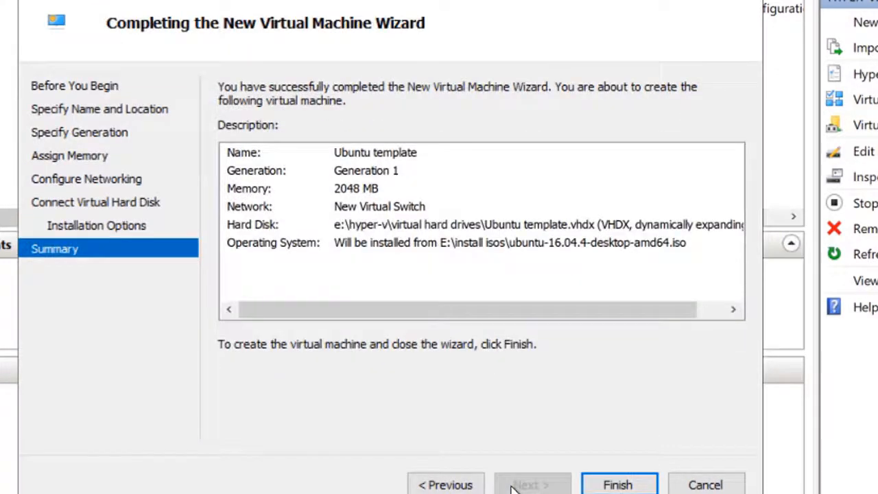
{"action": "left_click", "coordinate": [608, 485]}
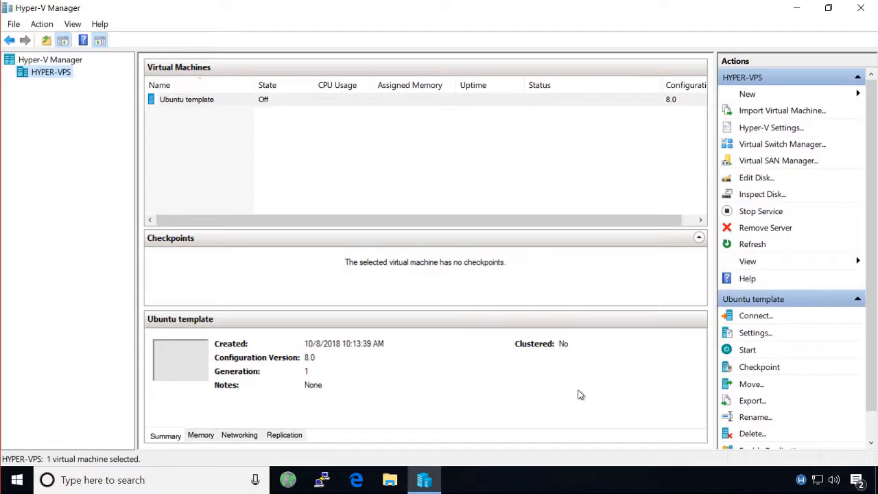
- Open the Ubuntu template virtual machine's settings, check its BIOS and memory, and set the number of virtual processors to 4
{"action": "left_click", "coordinate": [213, 104]}
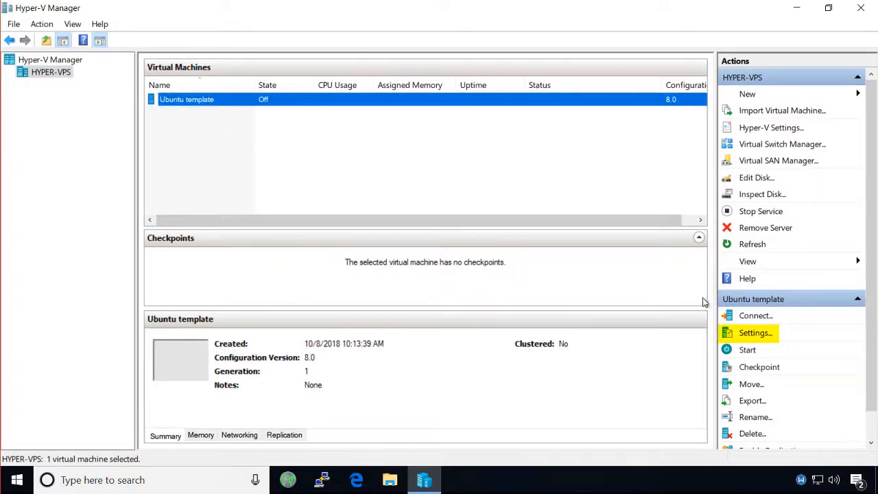
{"action": "left_click", "coordinate": [756, 334]}
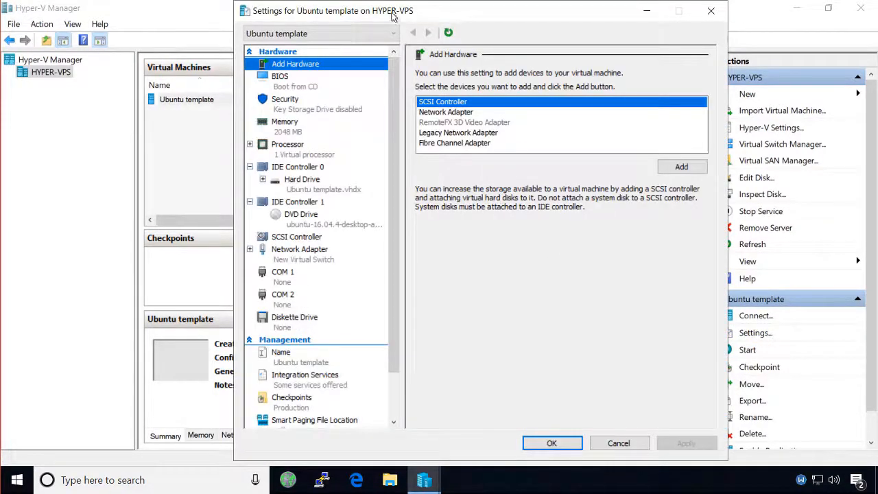
{"action": "left_click", "coordinate": [312, 90]}
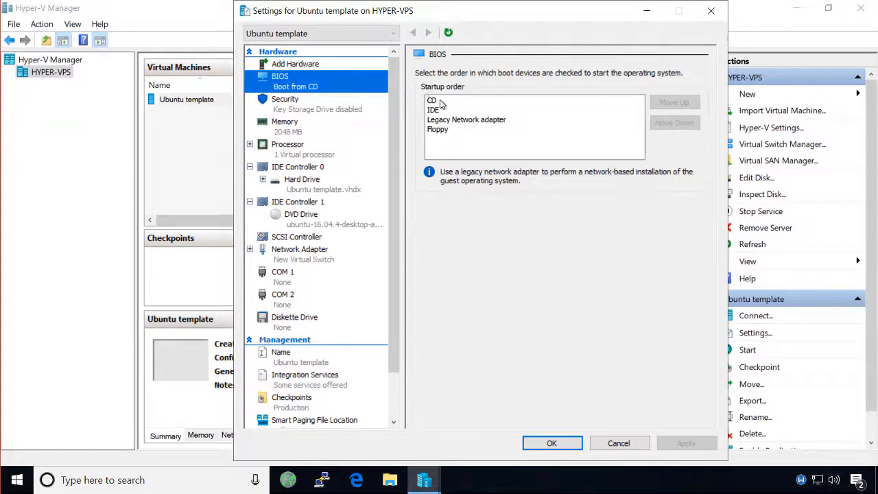
{"action": "left_click", "coordinate": [292, 129]}
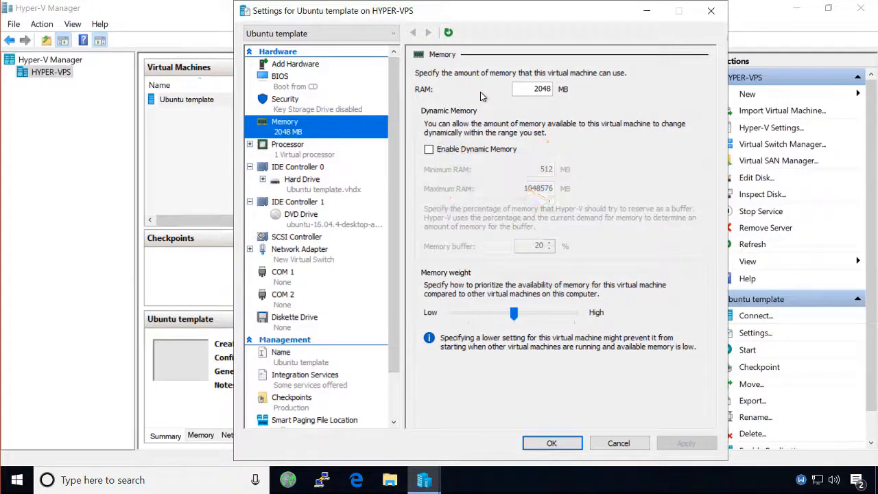
{"action": "left_click", "coordinate": [295, 145]}
{"action": "left_click", "coordinate": [572, 95]}
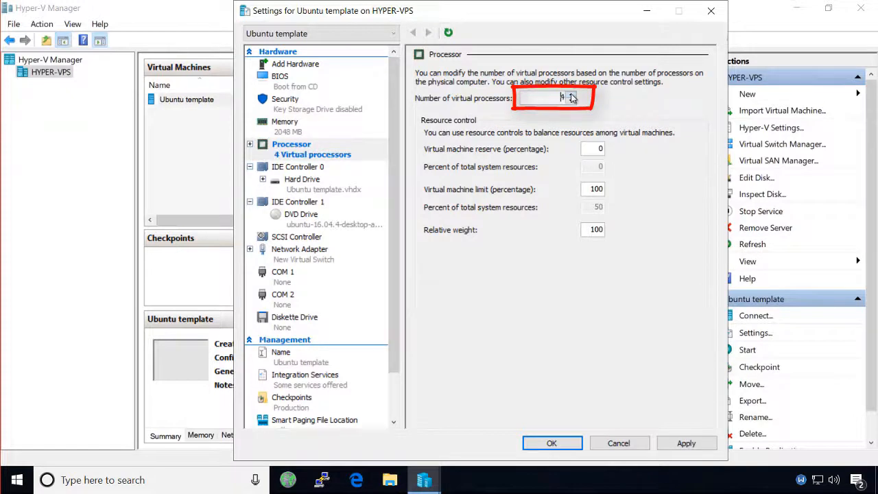
- Enable Guest services in the virtual machine's integration services and change its checkpoint type to Standard checkpoints
{"action": "left_click", "coordinate": [314, 168]}
{"action": "left_click", "coordinate": [313, 194]}
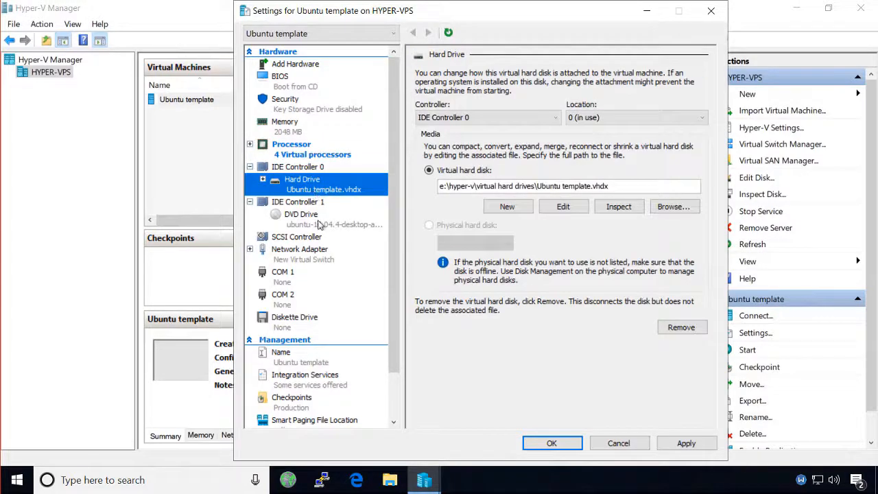
{"action": "left_click", "coordinate": [319, 226]}
{"action": "scroll", "coordinate": [320, 226], "scroll_direction": "down", "scroll_amount": 2}
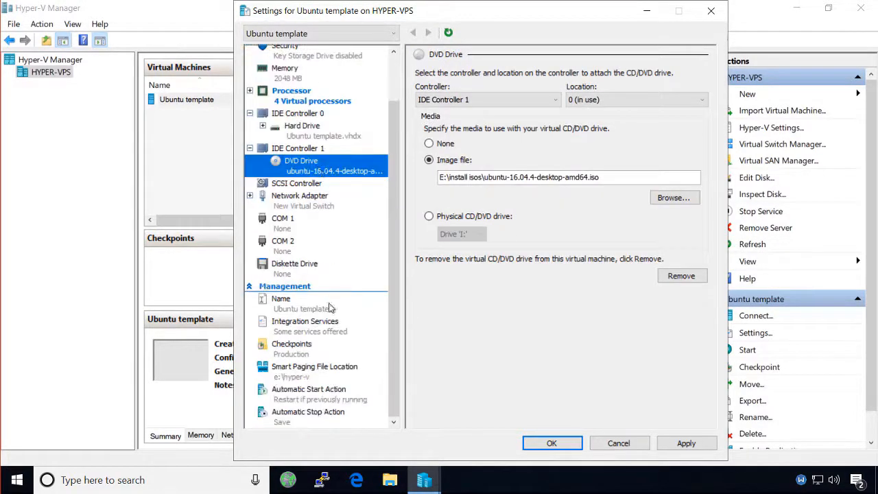
{"action": "left_click", "coordinate": [369, 320]}
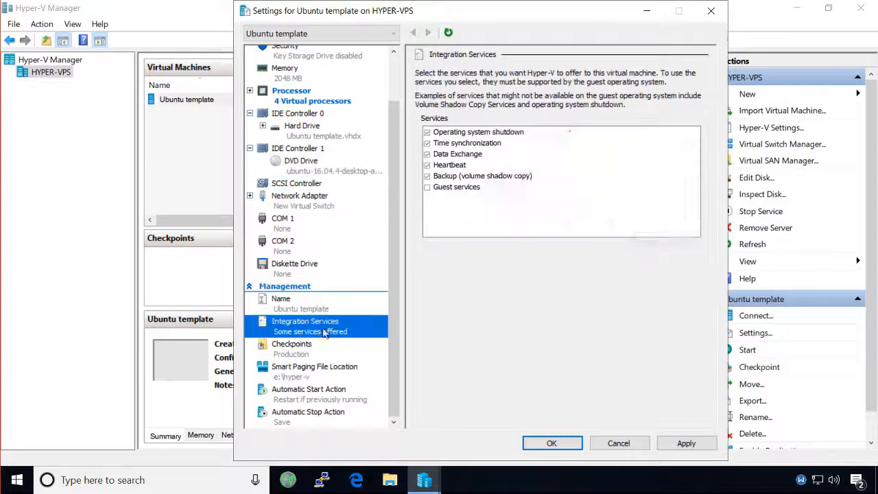
{"action": "left_click", "coordinate": [427, 187]}
{"action": "left_click", "coordinate": [327, 350]}
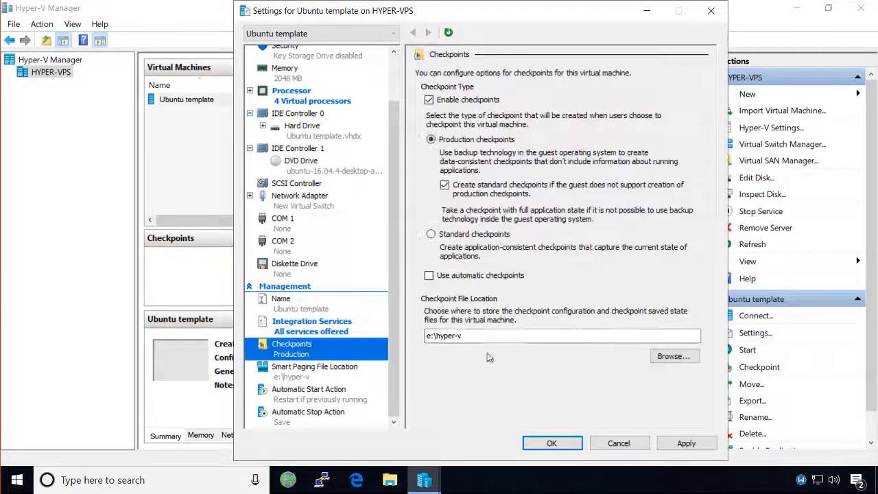
{"action": "left_click", "coordinate": [431, 234]}
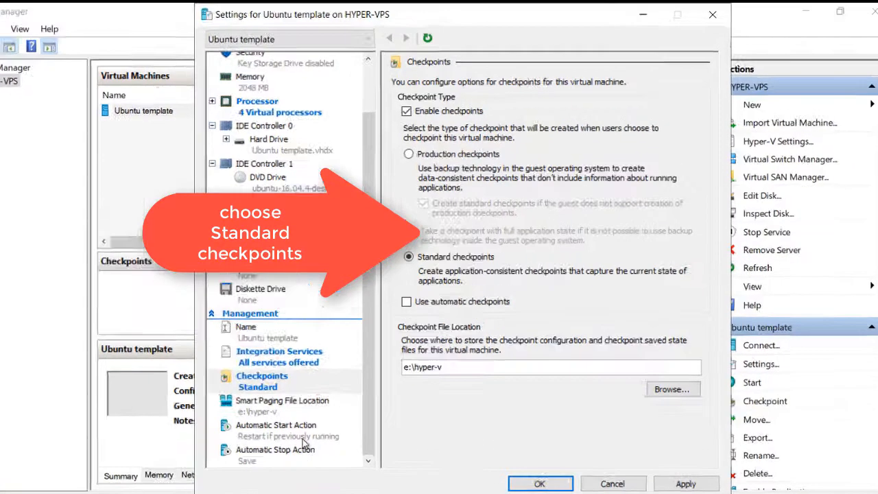
- Check the virtual machine's automatic start and stop actions, keep them as they are, and save the settings
{"action": "left_click", "coordinate": [322, 391]}
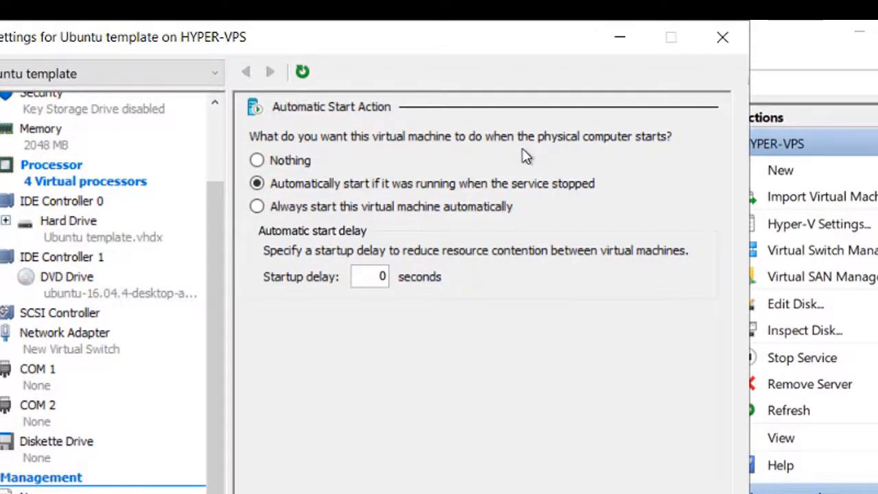
{"action": "left_click", "coordinate": [69, 491]}
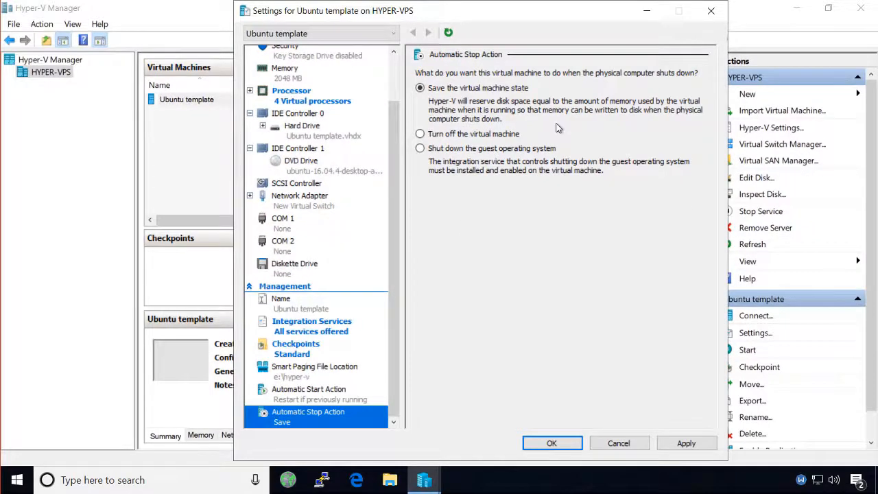
{"action": "left_click", "coordinate": [551, 443]}
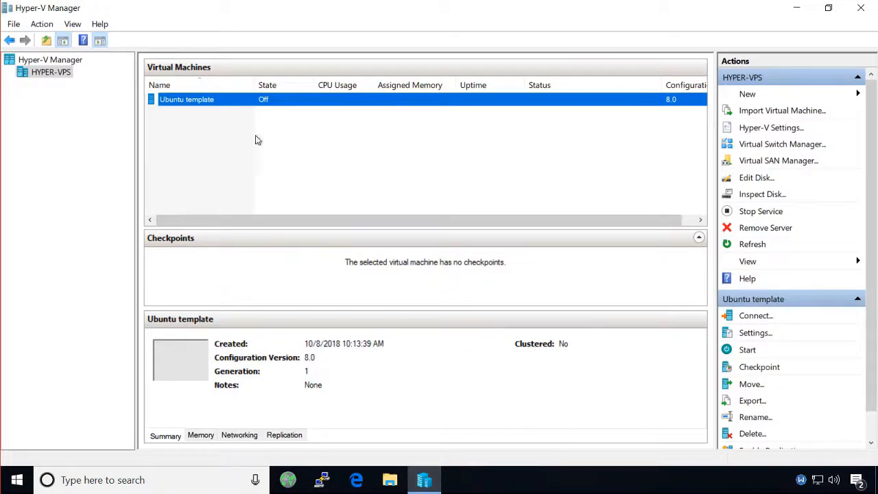
- Start the Ubuntu template virtual machine, connect to its display, and show the connection in full screen
{"action": "left_click", "coordinate": [749, 350]}
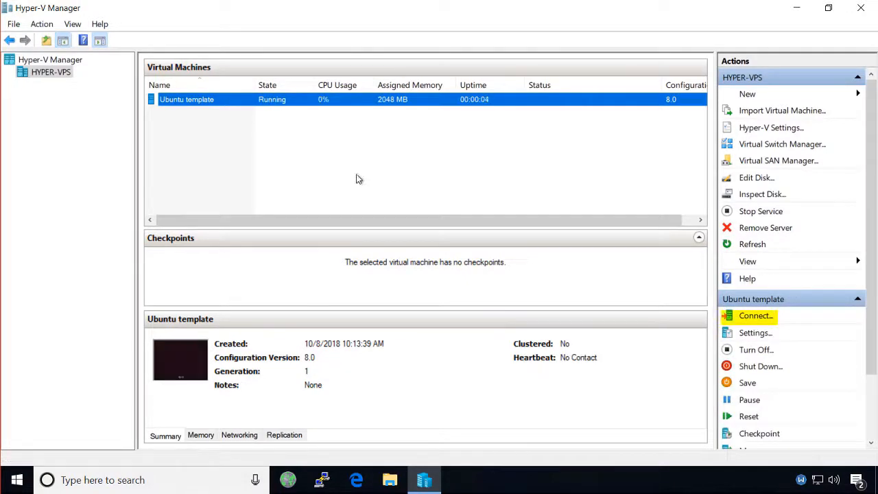
{"action": "left_click", "coordinate": [747, 316]}
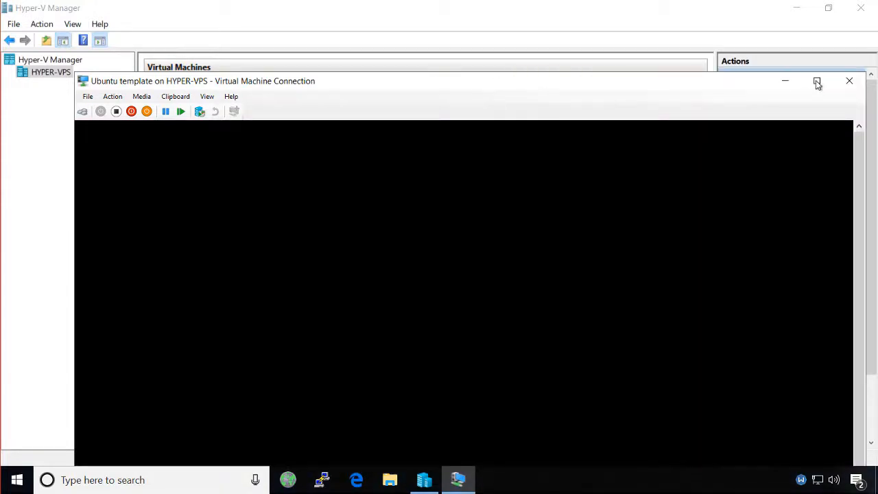
{"action": "left_click", "coordinate": [817, 81]}
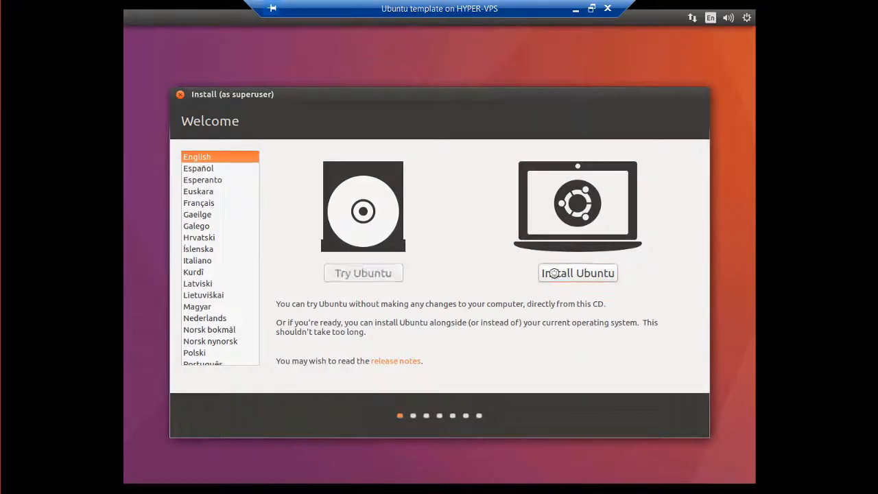
- Begin the Ubuntu installation in English and choose to download updates while installing
{"action": "left_click", "coordinate": [555, 273]}
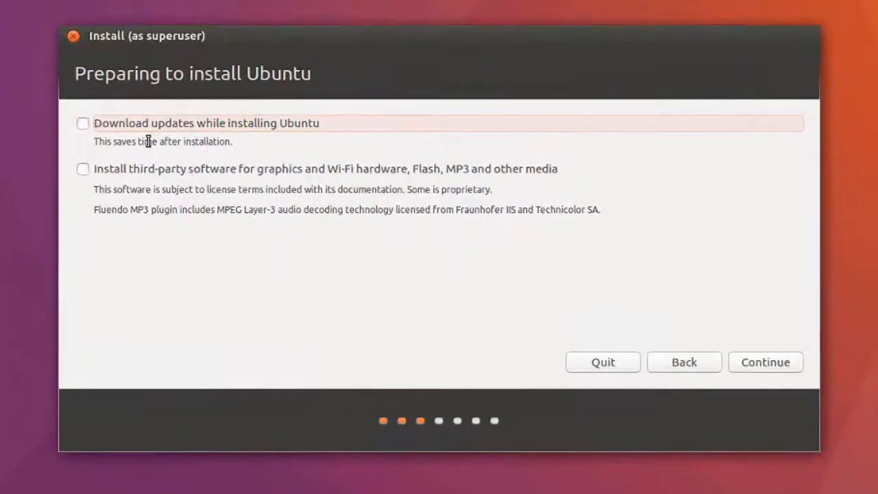
{"action": "left_click", "coordinate": [83, 128]}
{"action": "left_click", "coordinate": [760, 362]}
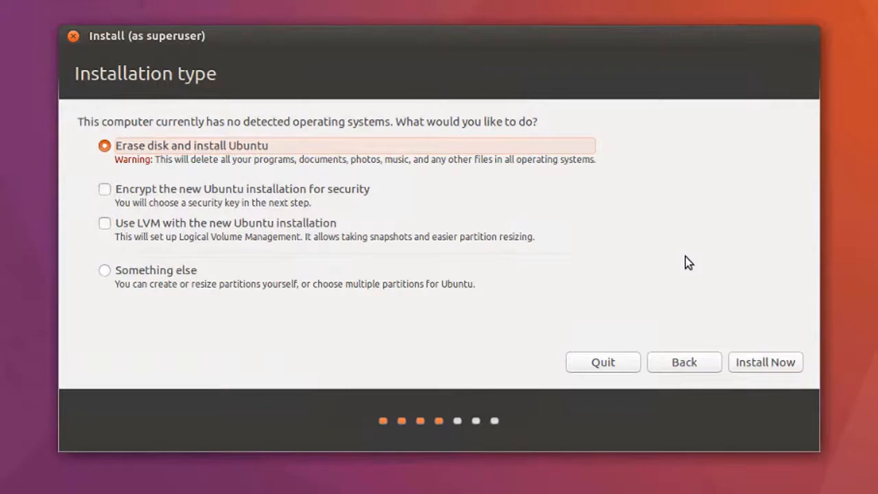
- Install with Erase disk and install Ubuntu, approve writing the disk changes, and accept the Anchorage location and the default keyboard layout
{"action": "left_click", "coordinate": [792, 366]}
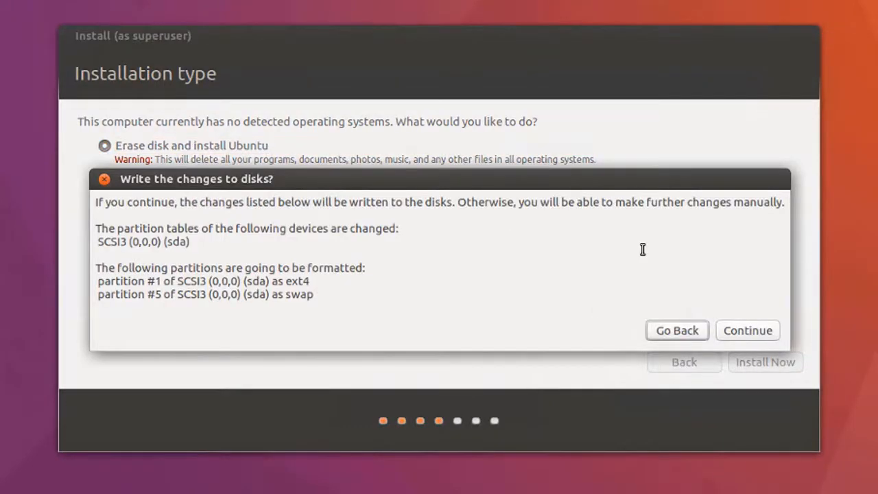
{"action": "left_click", "coordinate": [747, 330]}
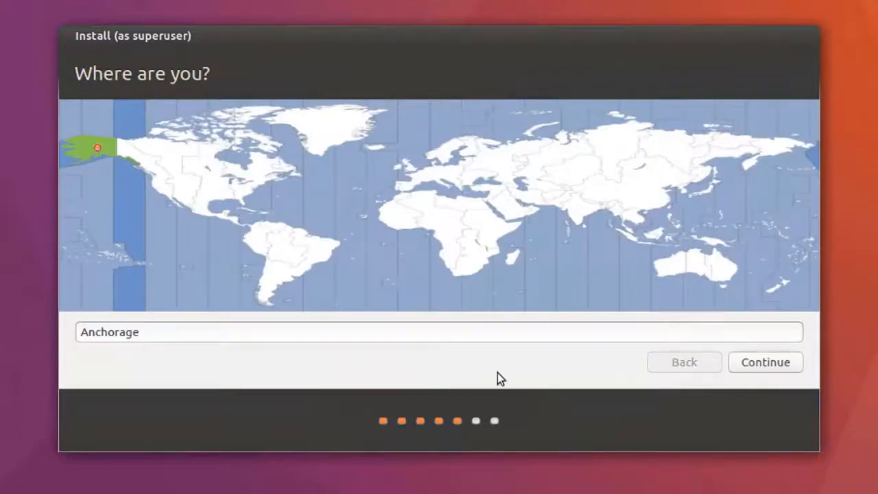
{"action": "left_click", "coordinate": [754, 362]}
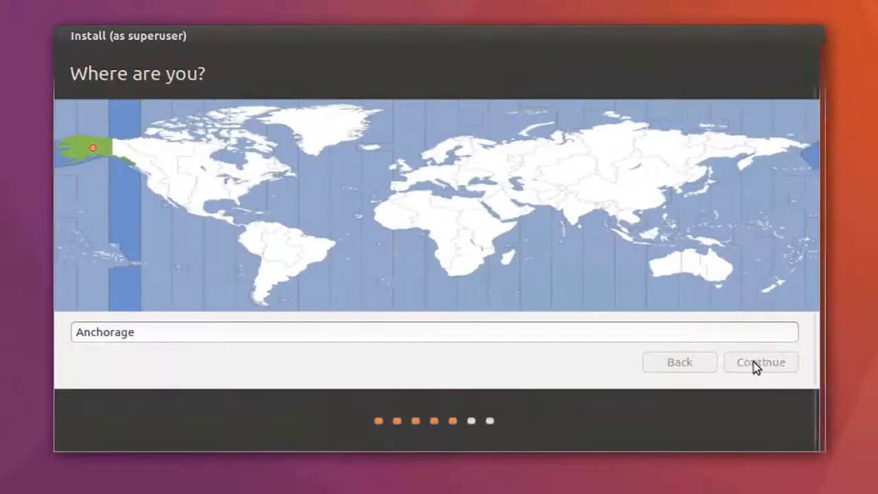
{"action": "left_click", "coordinate": [796, 359]}
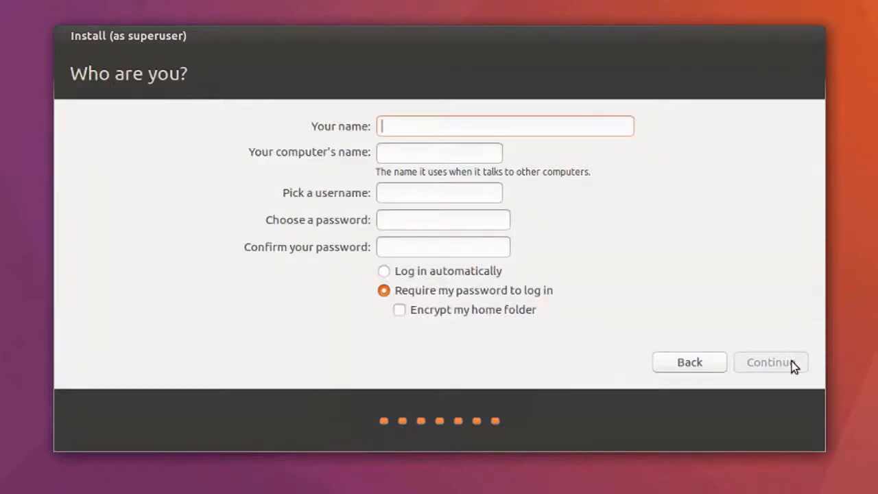
- Create the account masternode on computer ubuntu-mn, enter and confirm the account password, choose automatic login, and continue the installation
{"action": "type", "text": "masternode"}
{"action": "key", "text": "Tab"}
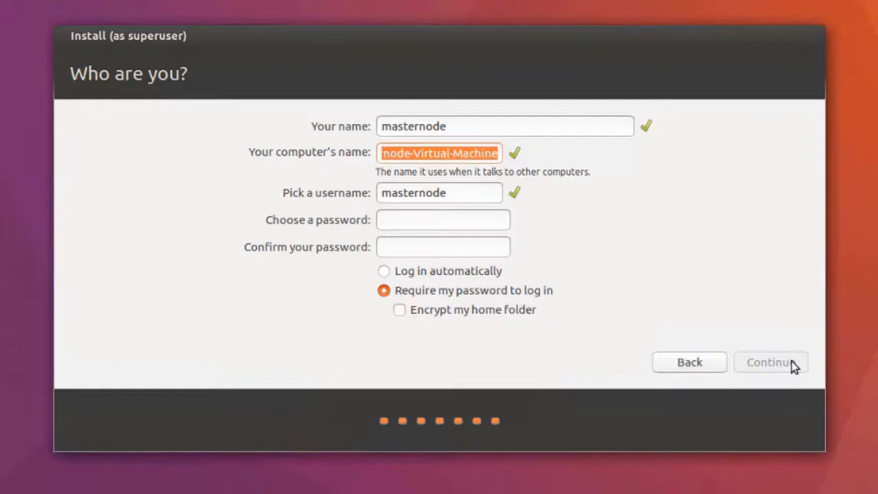
{"action": "type", "text": "ubuntu-mn"}
{"action": "key", "text": "Tab"}
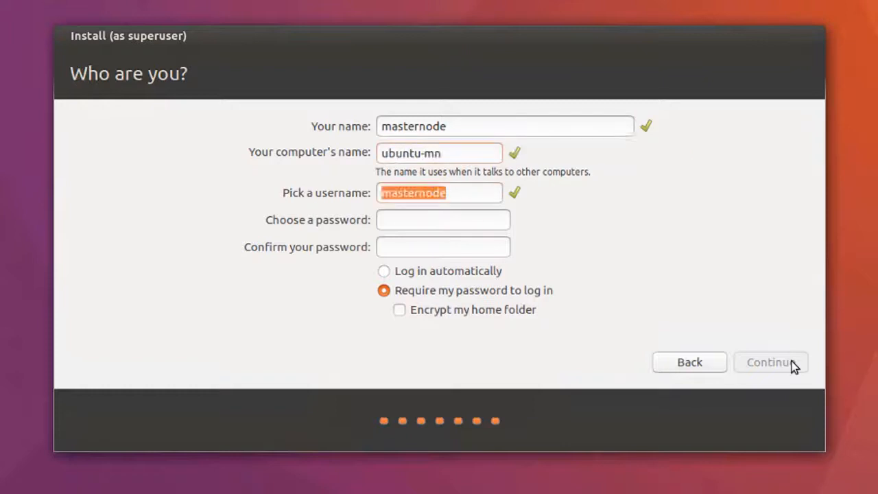
{"action": "type", "text": "*************"}
{"action": "key", "text": "Tab"}
{"action": "type", "text": "*************"}
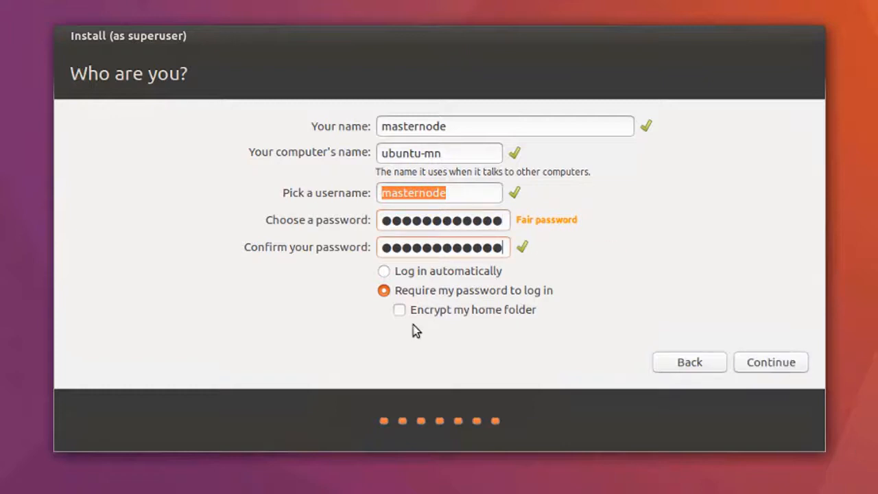
{"action": "left_click", "coordinate": [383, 271]}
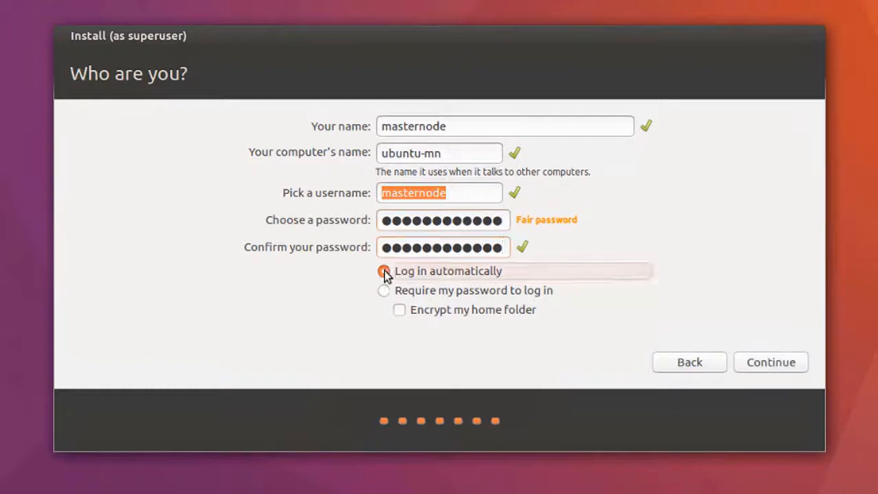
{"action": "left_click", "coordinate": [753, 363]}
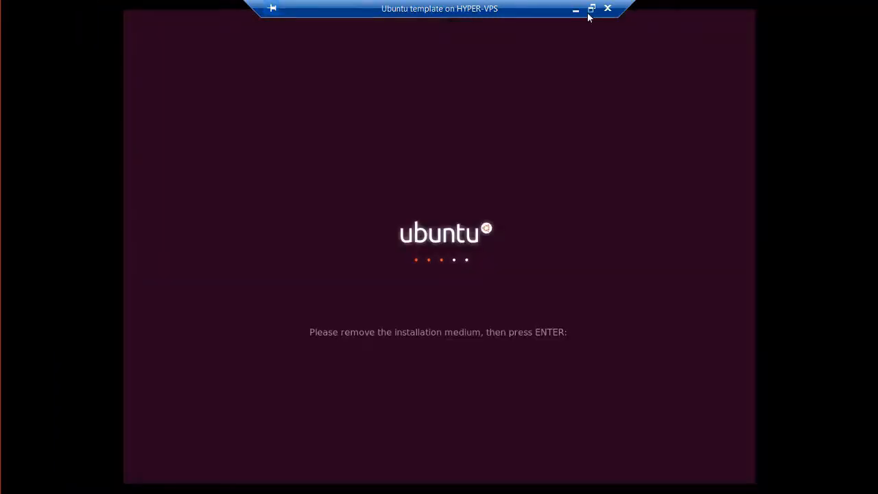
- Leave full screen, check the DVD drive's eject option for the installation medium, and turn off the virtual machine
{"action": "left_click", "coordinate": [592, 9]}
{"action": "left_click", "coordinate": [105, 26]}
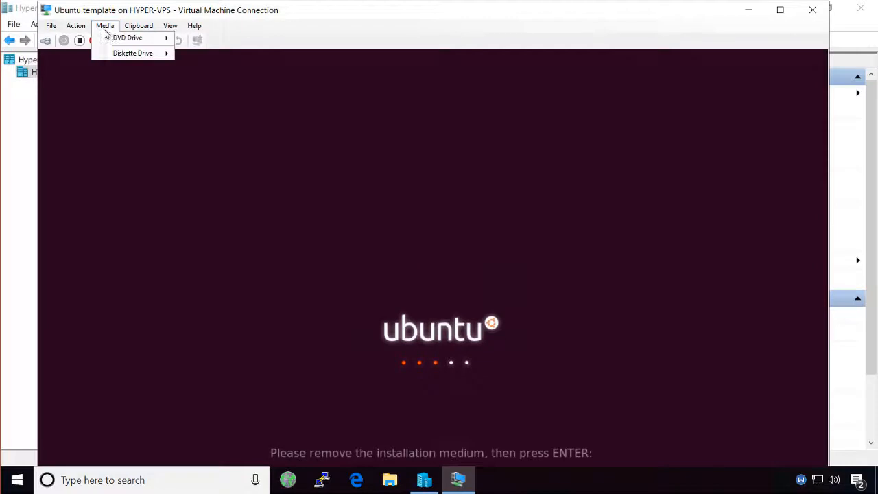
{"action": "mouse_move", "coordinate": [118, 37]}
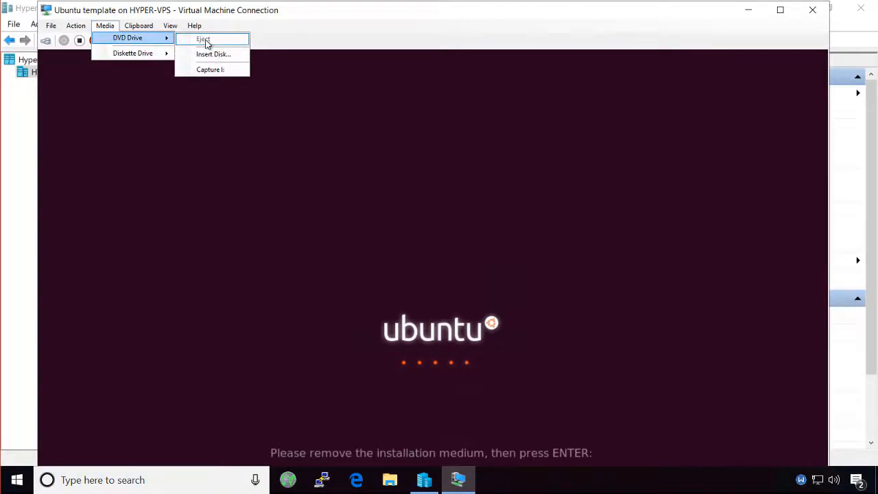
{"action": "left_click", "coordinate": [336, 19]}
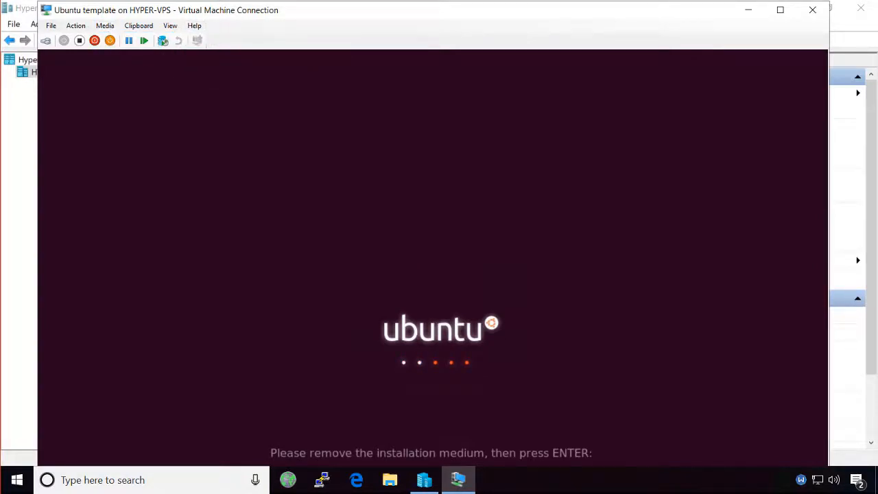
{"action": "left_click", "coordinate": [79, 41]}
{"action": "left_click", "coordinate": [457, 283]}
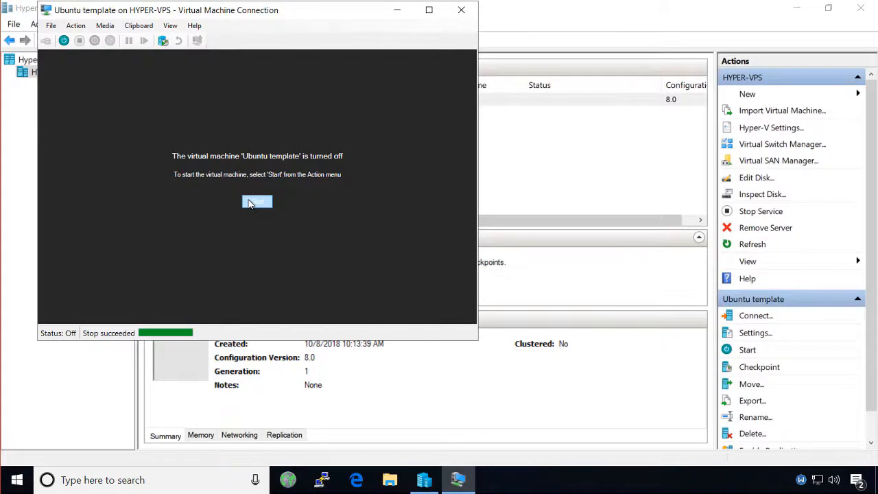
- Move the connection window out of the way and take a checkpoint of the Ubuntu template virtual machine
{"action": "left_click_drag", "start_coordinate": [126, 14], "coordinate": [468, 147]}
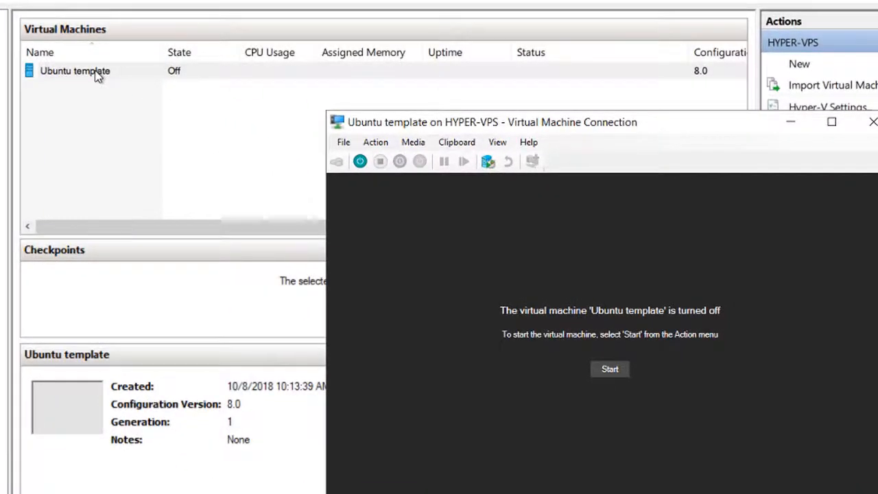
{"action": "right_click", "coordinate": [96, 77]}
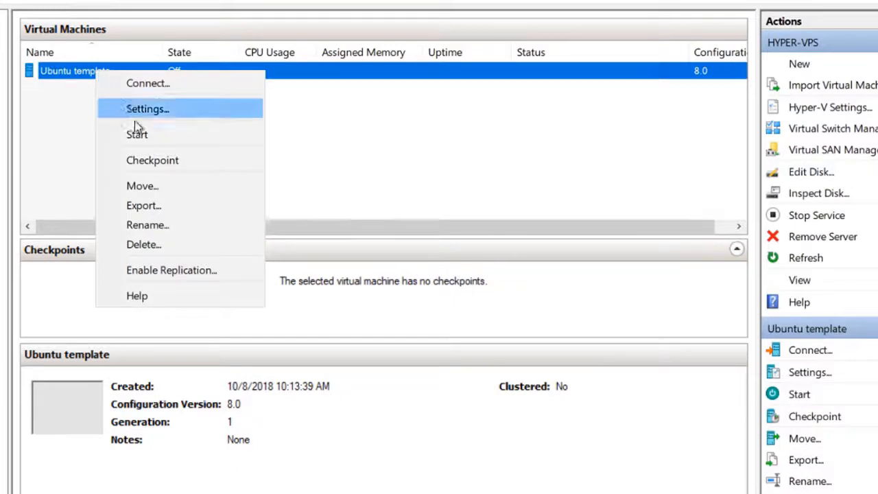
{"action": "left_click", "coordinate": [151, 167]}
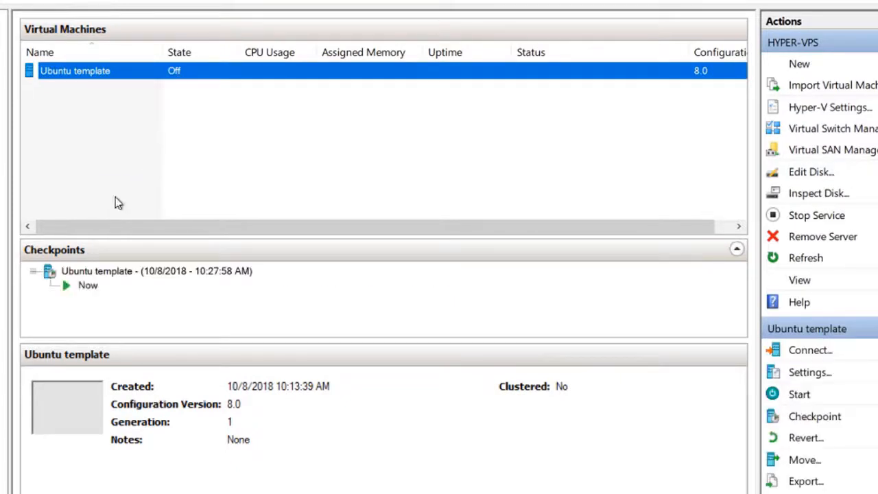
- Rename the new checkpoint by adding "Cleanly installed - " in front of its existing name
{"action": "left_click", "coordinate": [134, 273]}
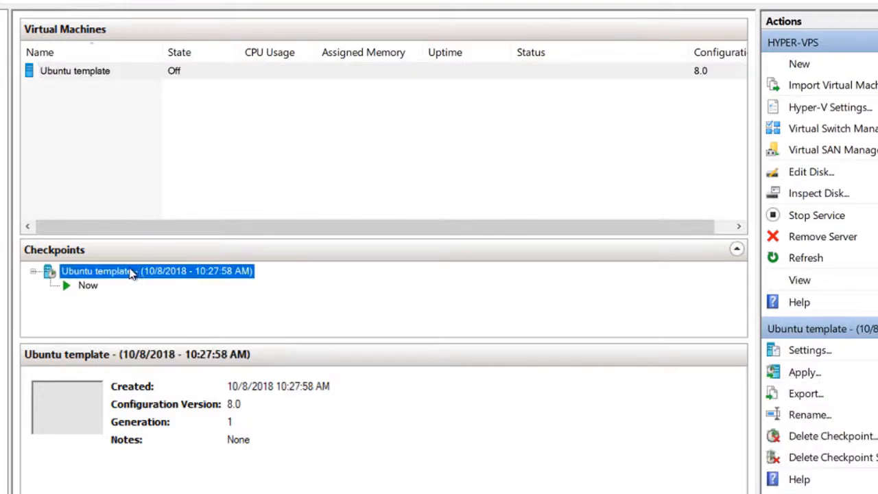
{"action": "left_click", "coordinate": [133, 273]}
{"action": "type", "text": "Cleanly "}
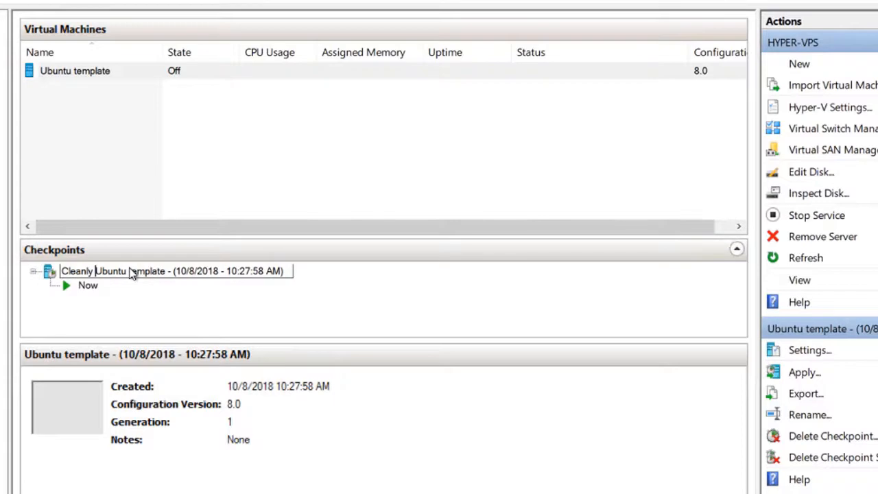
{"action": "type", "text": "installed"}
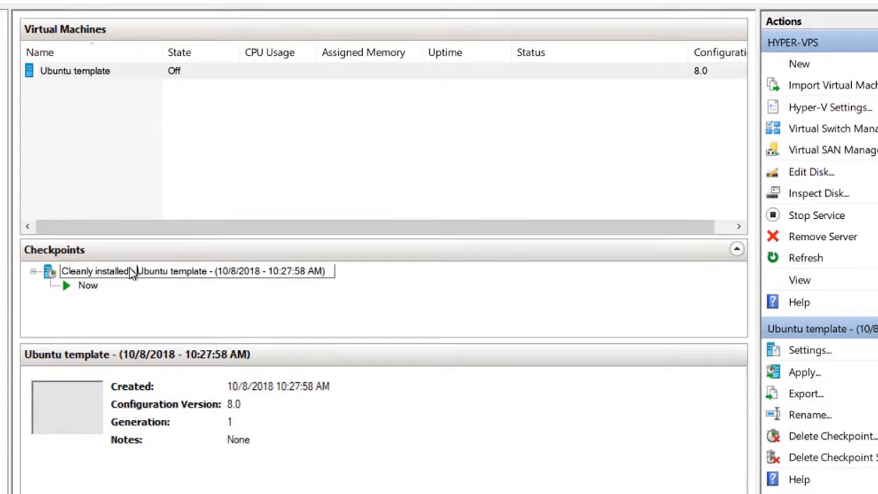
{"action": "key", "text": "Return"}
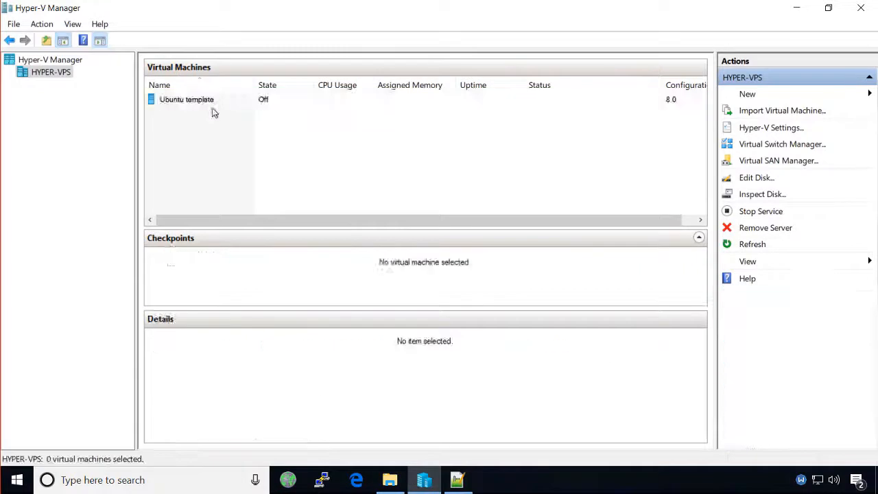
- Take a second checkpoint of the Ubuntu template virtual machine
{"action": "left_click", "coordinate": [212, 103]}
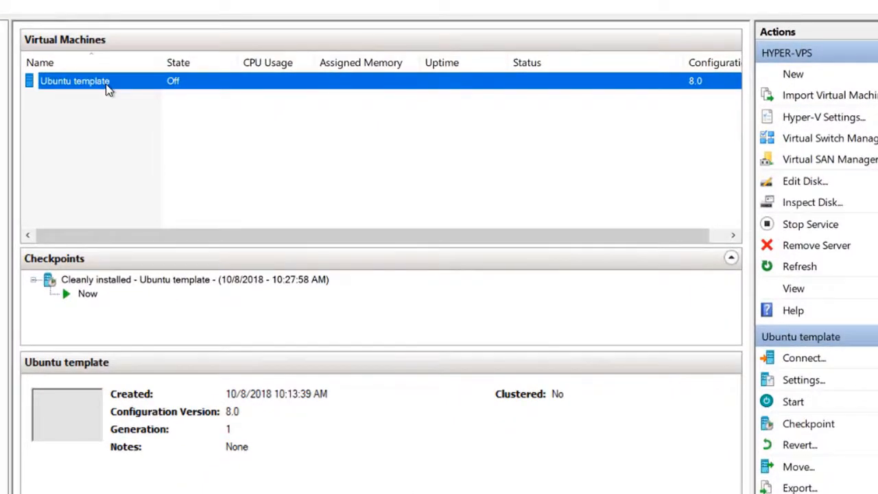
{"action": "right_click", "coordinate": [106, 84]}
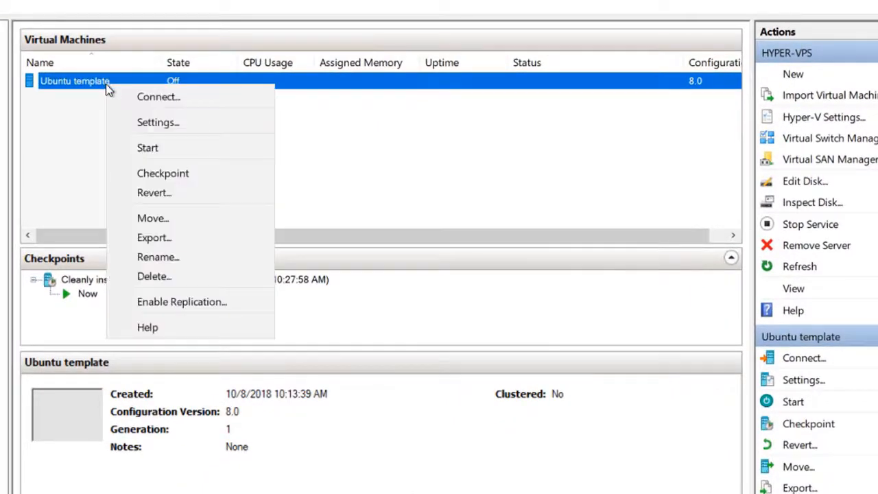
{"action": "left_click", "coordinate": [149, 174]}
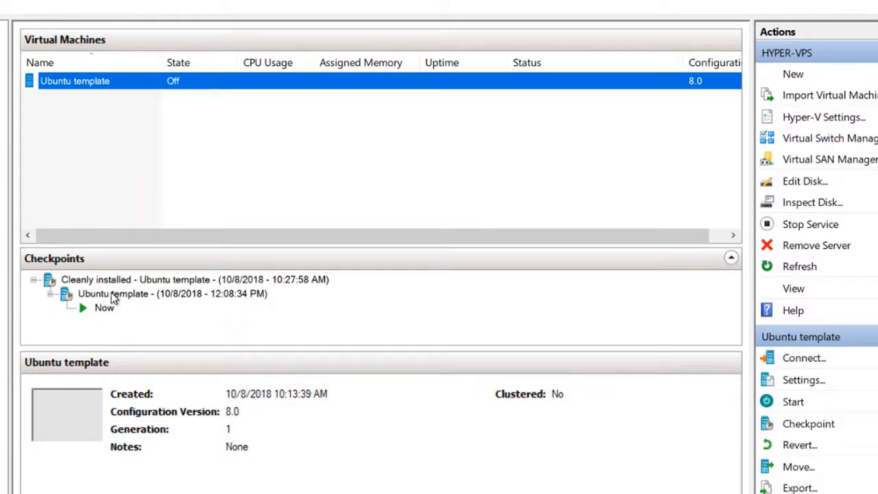
- Rename the second checkpoint by inserting "hardened and secure" before its date, and select the Cleanly installed checkpoint
{"action": "left_click", "coordinate": [117, 294]}
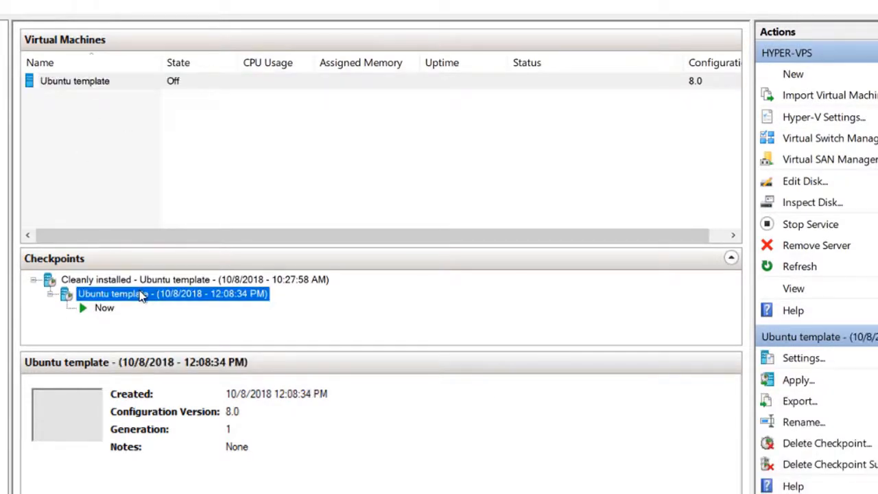
{"action": "left_click", "coordinate": [156, 294]}
{"action": "type", "text": "hardened"}
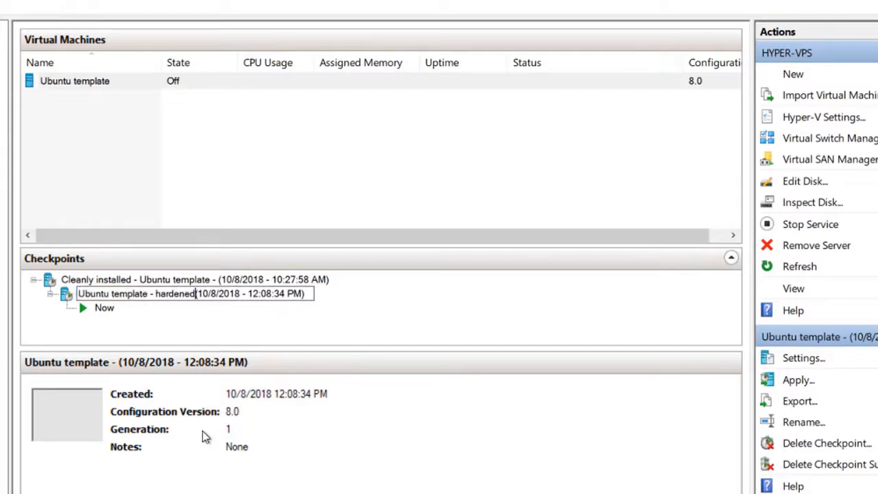
{"action": "type", "text": " and secure"}
{"action": "key", "text": "Return"}
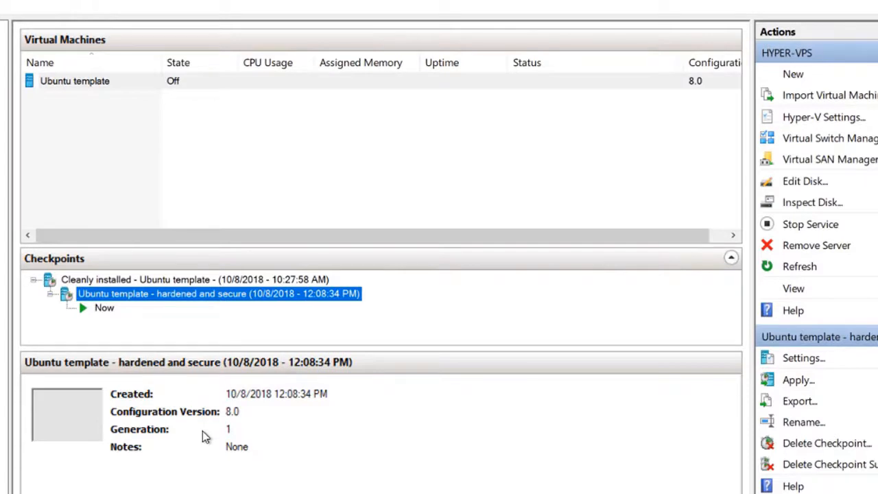
{"action": "left_click", "coordinate": [143, 283]}
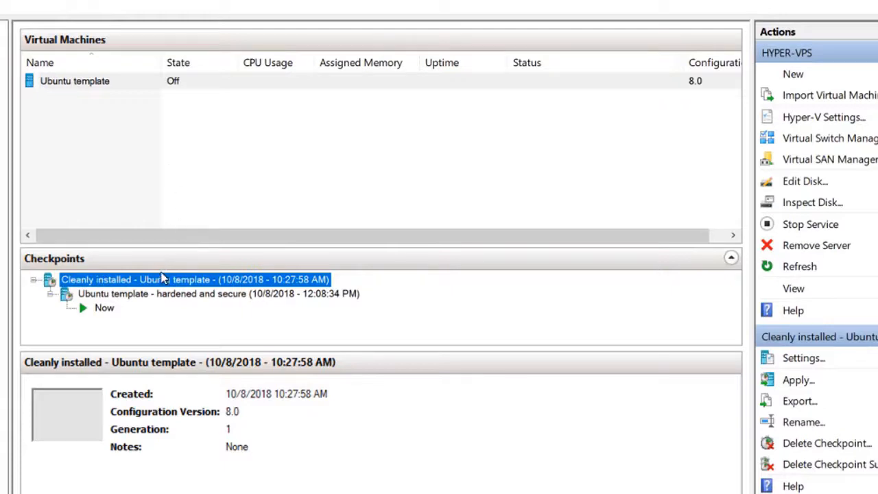
- Apply the "Cleanly installed" checkpoint to the Ubuntu template virtual machine without creating another checkpoint
{"action": "left_click", "coordinate": [124, 177]}
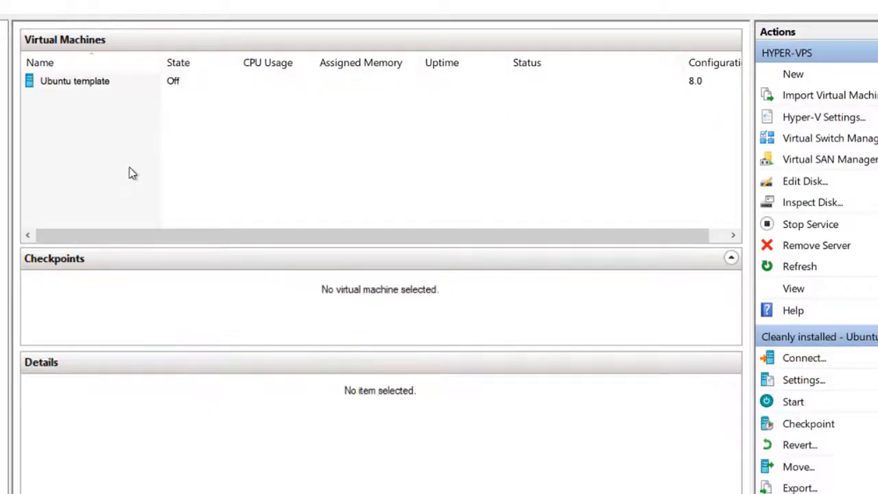
{"action": "left_click", "coordinate": [108, 87]}
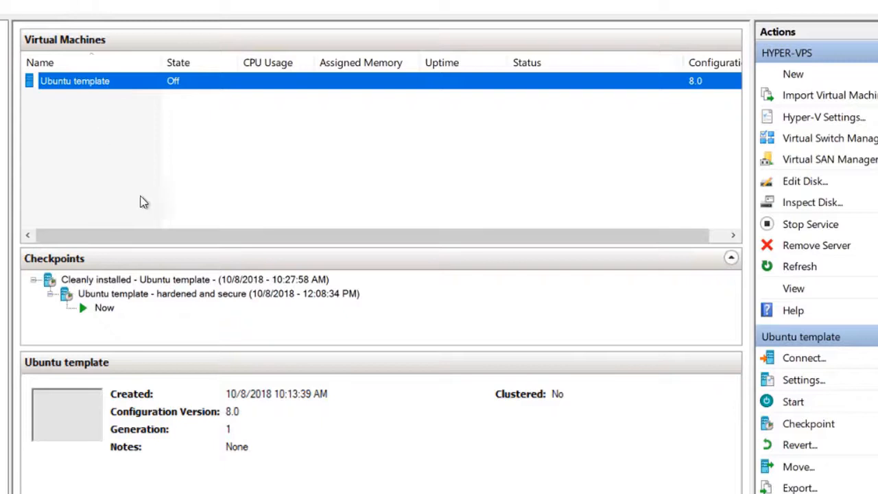
{"action": "left_click", "coordinate": [154, 300]}
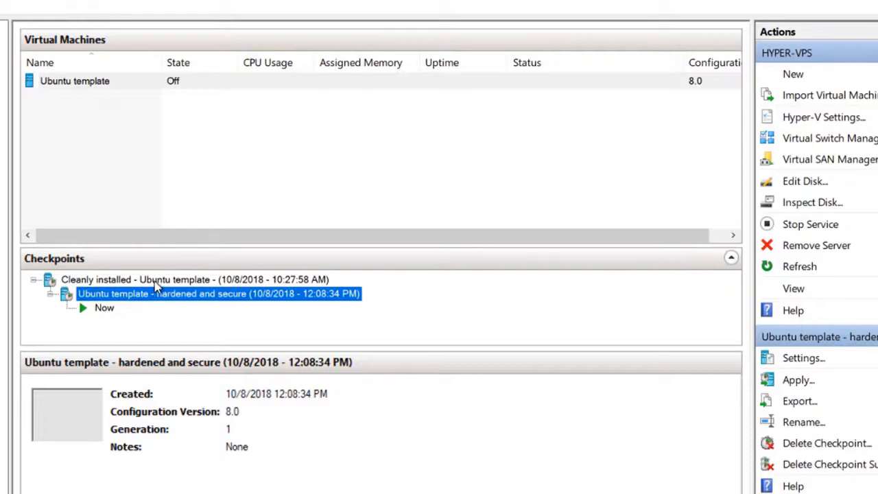
{"action": "left_click", "coordinate": [155, 281]}
{"action": "right_click", "coordinate": [115, 283]}
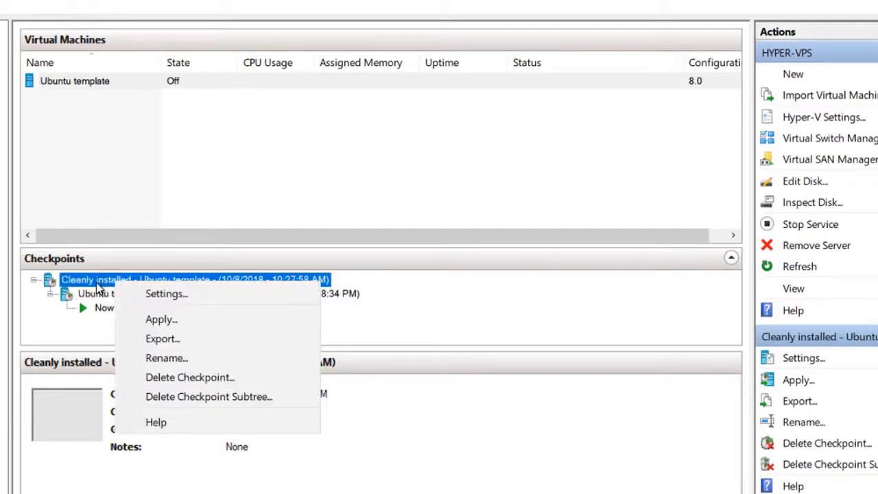
{"action": "left_click", "coordinate": [140, 321]}
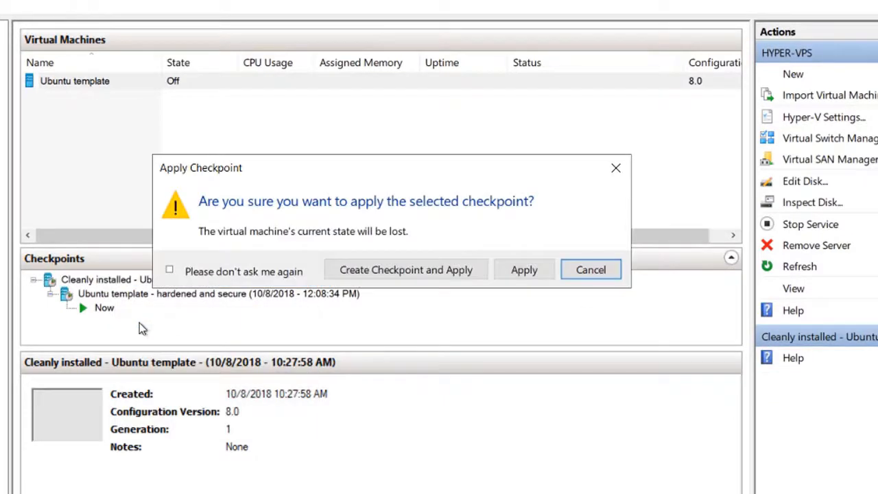
{"action": "left_click", "coordinate": [524, 268]}
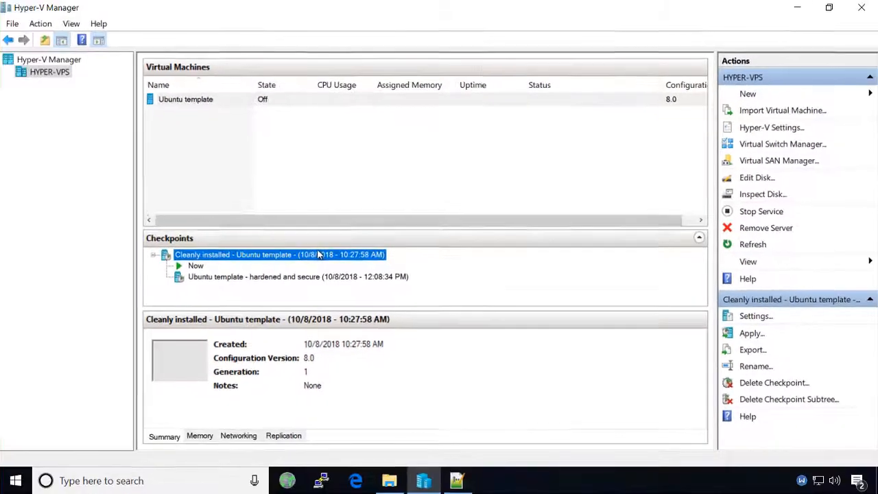
- Connect to the Ubuntu template virtual machine and start it
{"action": "left_click", "coordinate": [195, 101]}
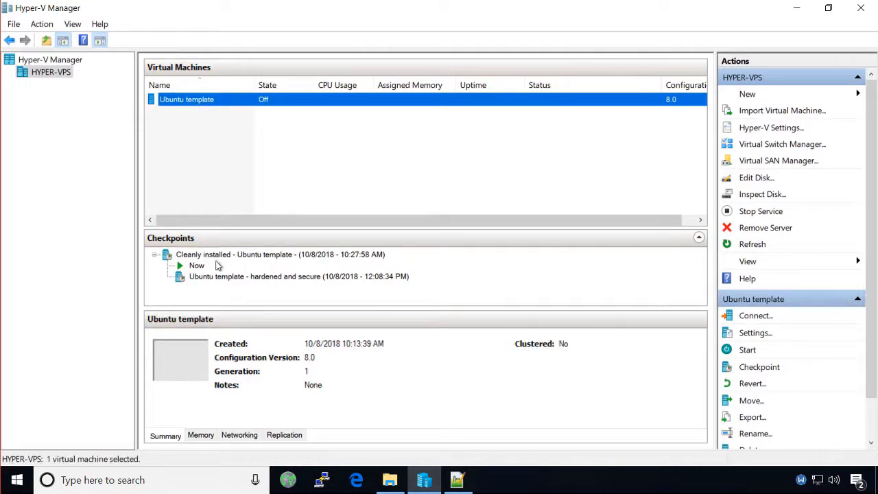
{"action": "double_click", "coordinate": [206, 101]}
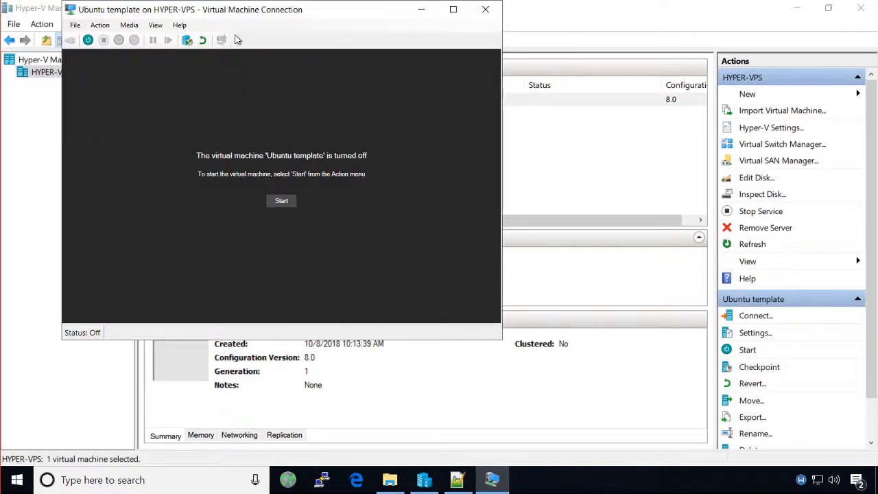
{"action": "left_click", "coordinate": [281, 201]}
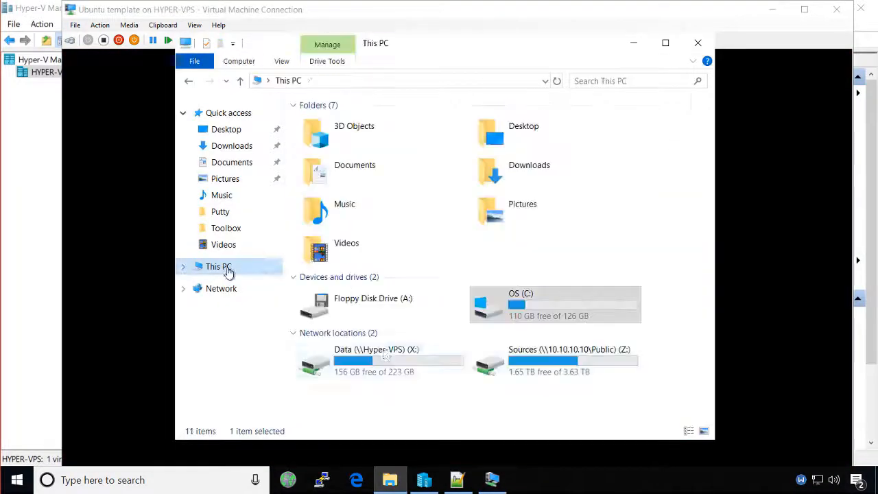
- Switch to File Explorer and open the virtual hard drives folder inside Hyper-V on the Data (X:) drive
{"action": "double_click", "coordinate": [336, 355]}
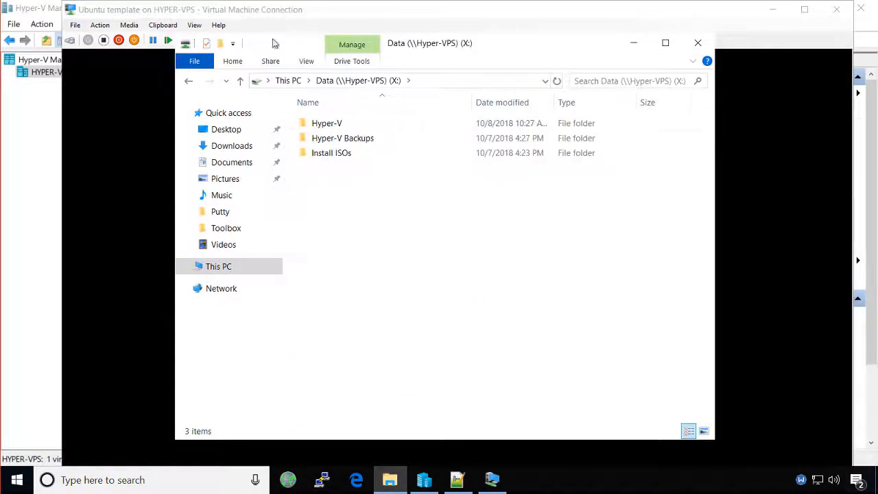
{"action": "left_click_drag", "start_coordinate": [292, 41], "coordinate": [525, 26]}
{"action": "double_click", "coordinate": [557, 112]}
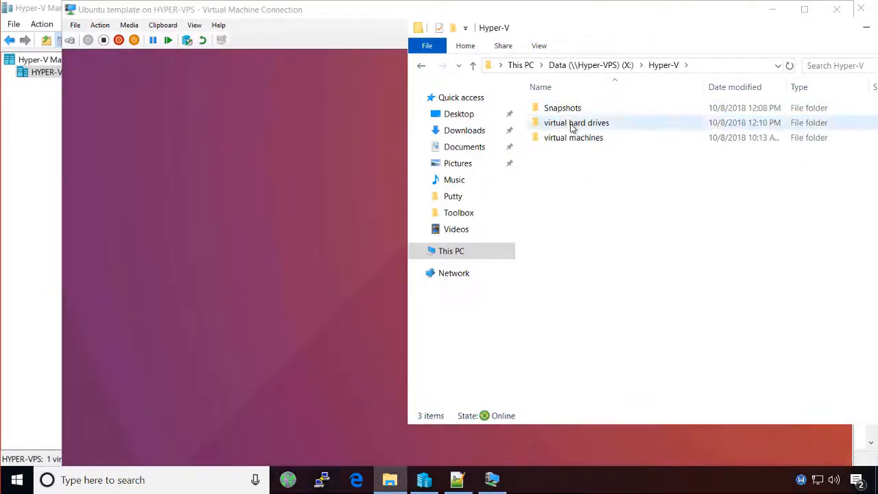
{"action": "left_click", "coordinate": [588, 125]}
{"action": "double_click", "coordinate": [594, 129]}
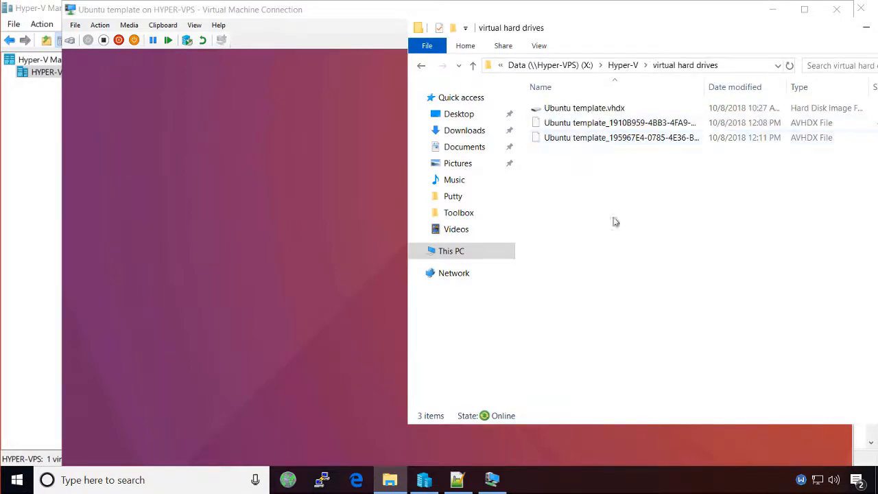
- Widen the File Explorer window to show the file sizes and examine Ubuntu template.vhdx
{"action": "left_click", "coordinate": [607, 111]}
{"action": "left_click_drag", "start_coordinate": [409, 121], "coordinate": [326, 122]}
{"action": "left_click", "coordinate": [538, 237]}
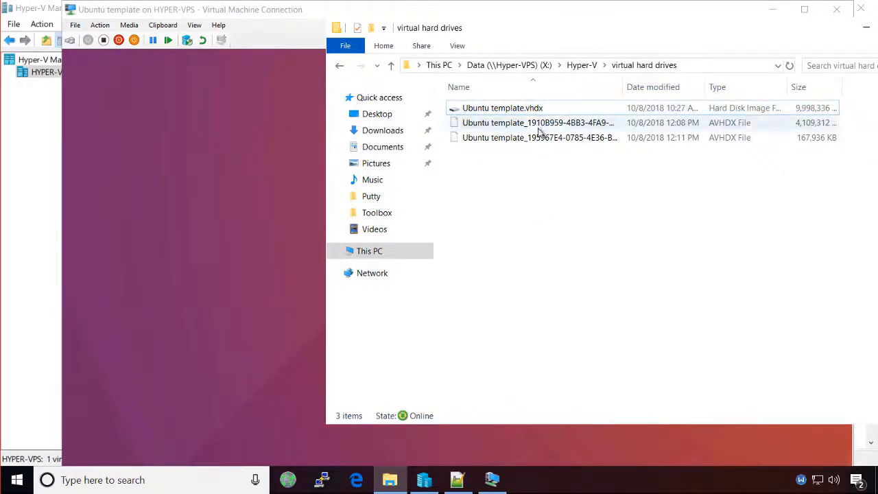
{"action": "left_click", "coordinate": [500, 110]}
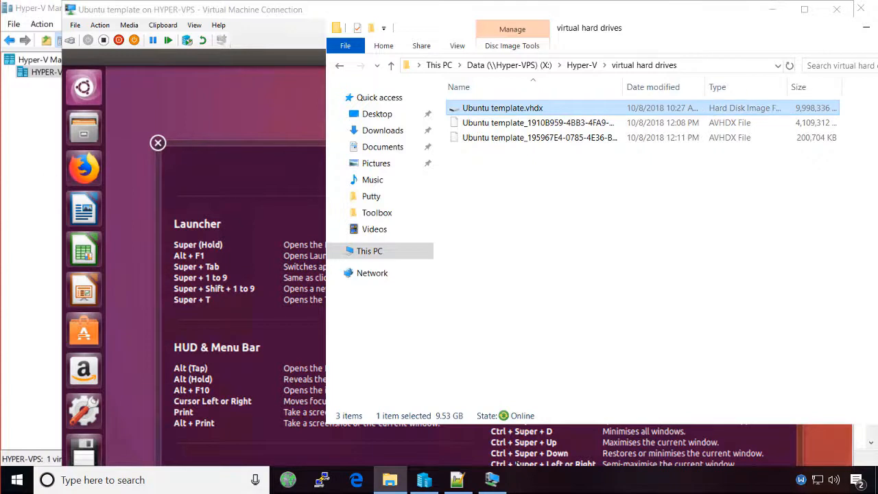
- Shut down the operating system of the Ubuntu template virtual machine and close its connection window
{"action": "left_click", "coordinate": [206, 154]}
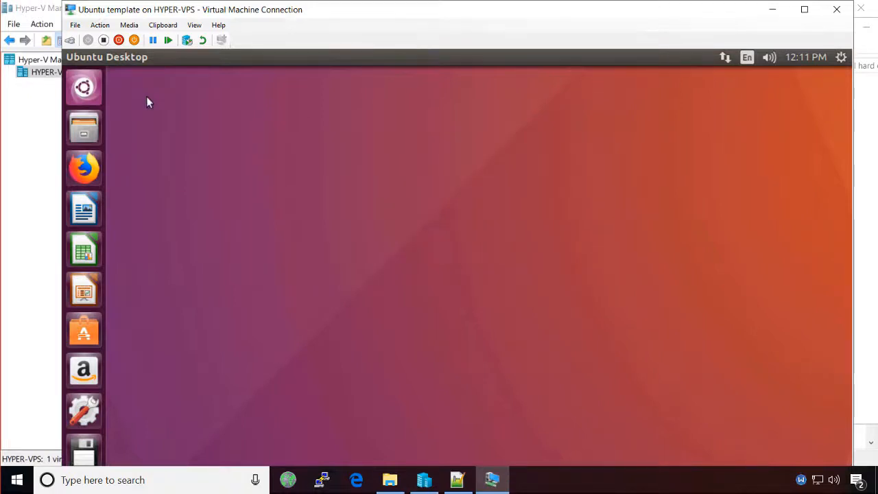
{"action": "left_click", "coordinate": [119, 41]}
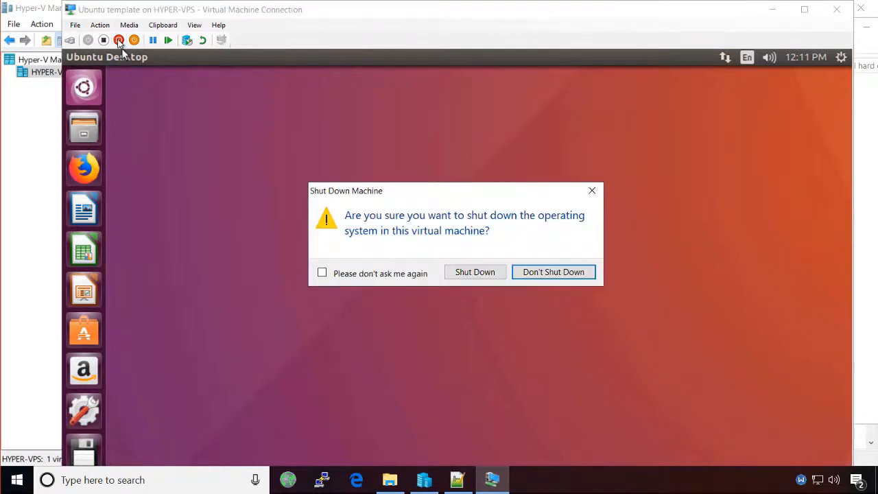
{"action": "left_click", "coordinate": [474, 272]}
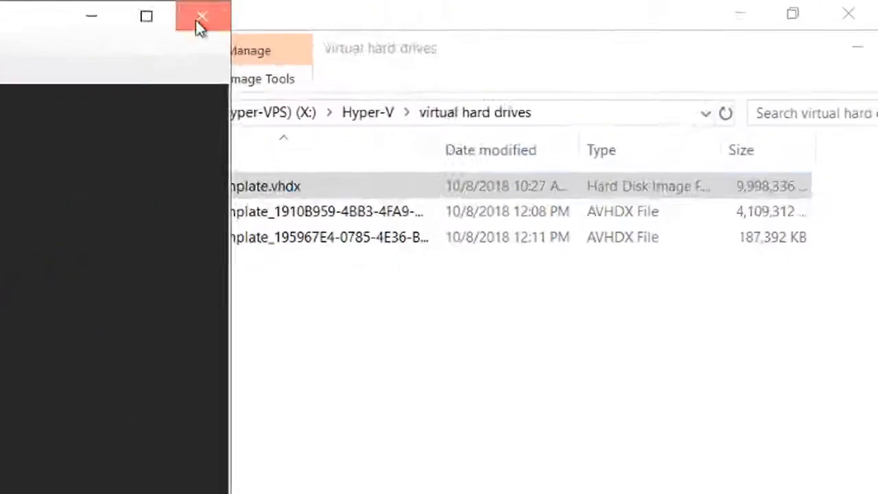
{"action": "left_click", "coordinate": [198, 19]}
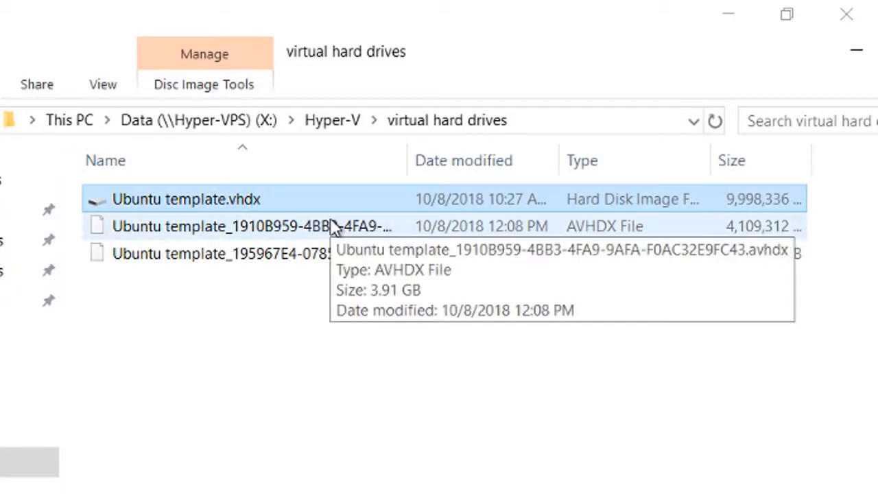
- Compare the size and date of the base Ubuntu template.vhdx with the two AVHDX checkpoint files
{"action": "left_click", "coordinate": [332, 225]}
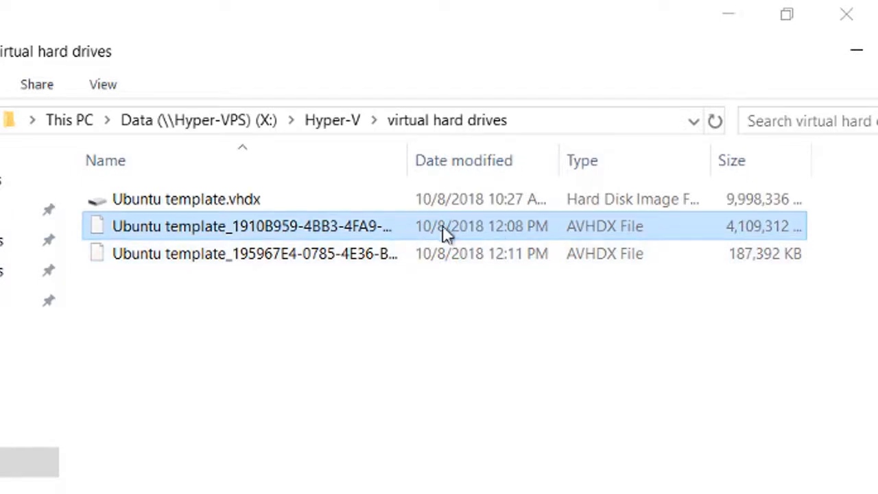
{"action": "left_click", "coordinate": [215, 200]}
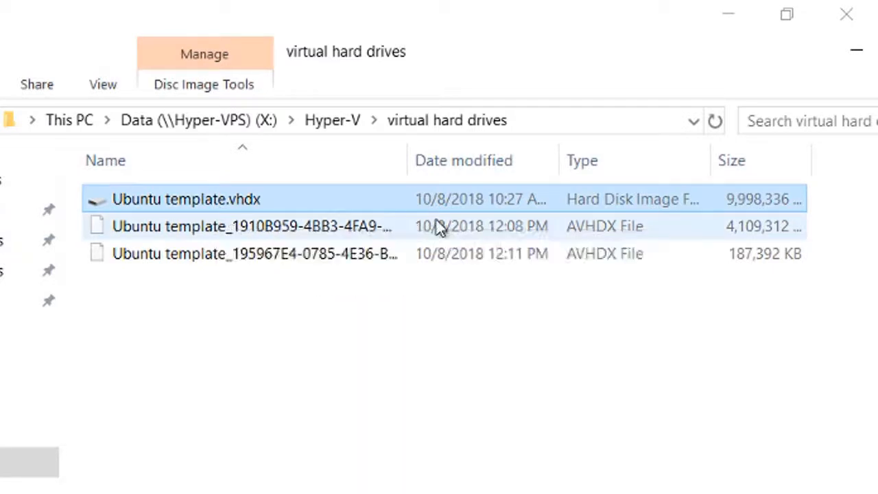
{"action": "left_click", "coordinate": [324, 231]}
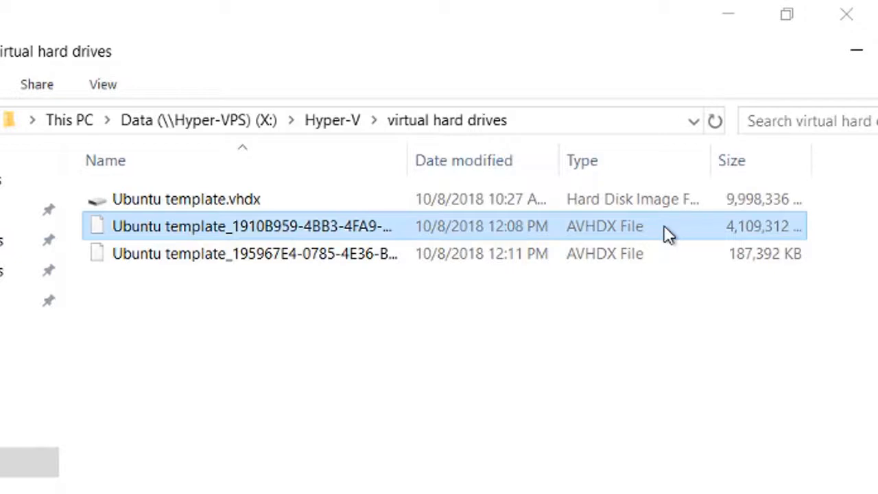
{"action": "left_click", "coordinate": [605, 266]}
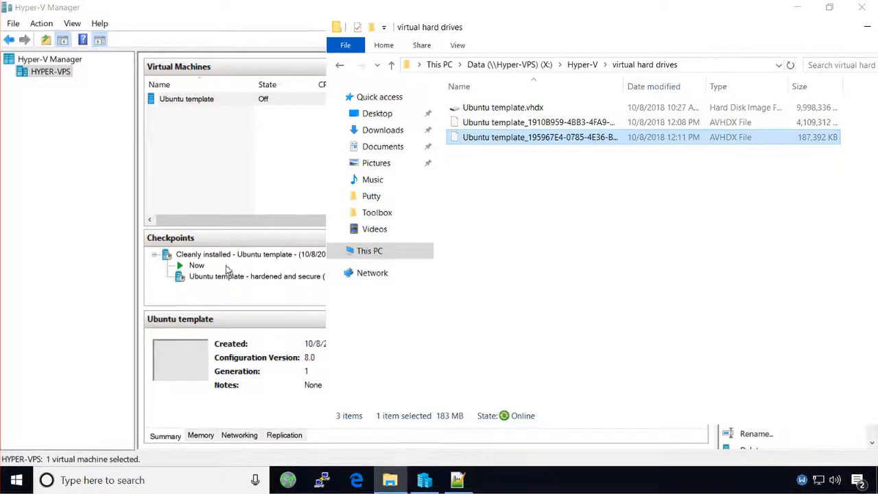
- Apply the "hardened and secure" checkpoint in Hyper-V Manager and bring the virtual hard drives folder back into view
{"action": "left_click", "coordinate": [231, 277]}
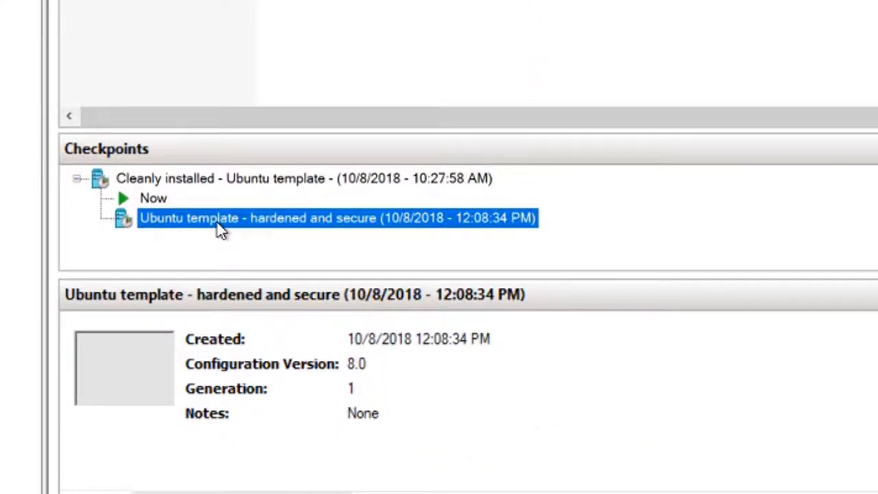
{"action": "right_click", "coordinate": [218, 226]}
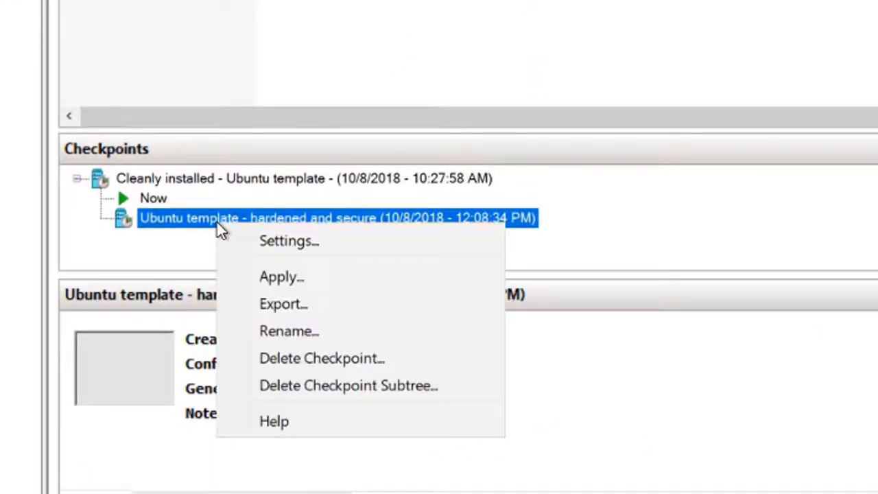
{"action": "left_click", "coordinate": [272, 278]}
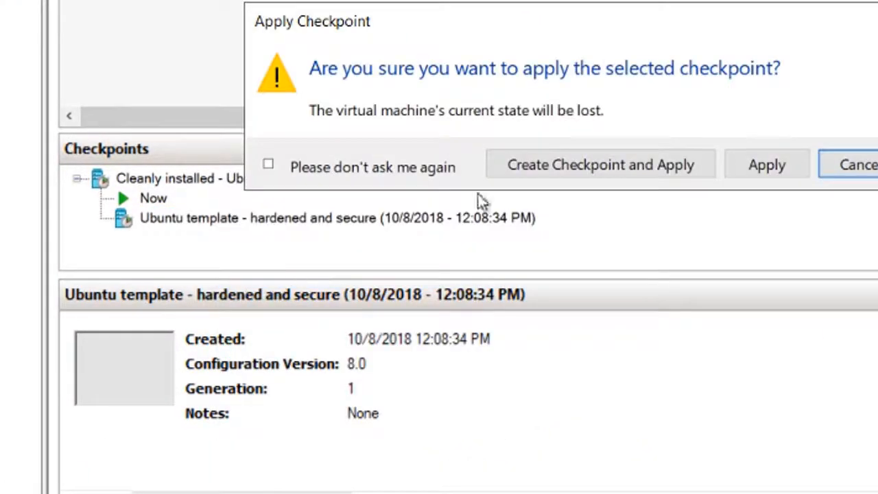
{"action": "left_click", "coordinate": [775, 164]}
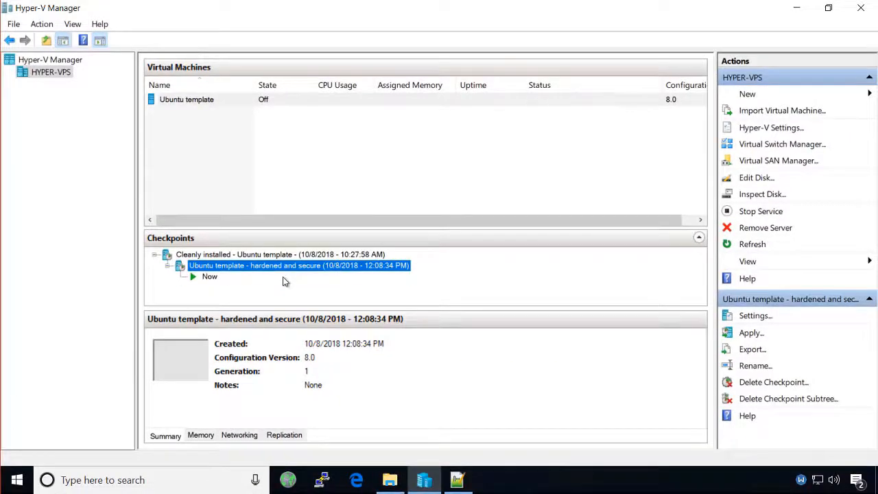
{"action": "left_click", "coordinate": [390, 480]}
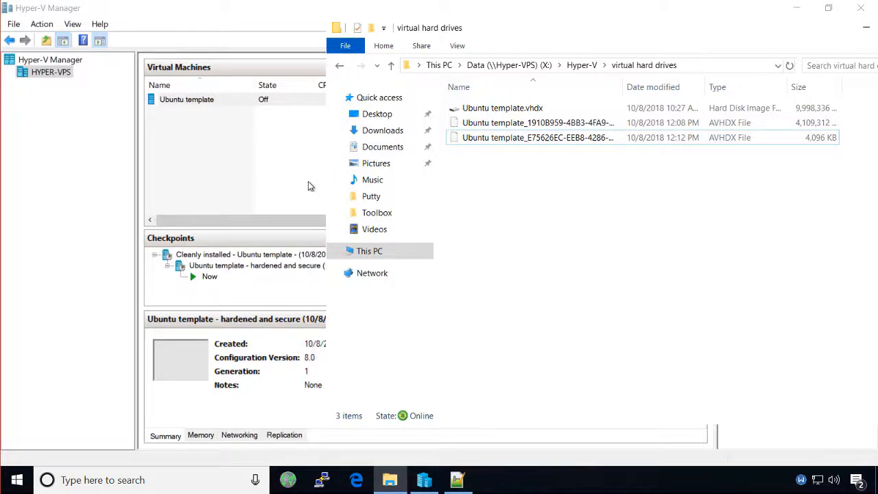
- Delete the "Cleanly installed" checkpoint in Hyper-V Manager
{"action": "left_click", "coordinate": [244, 255]}
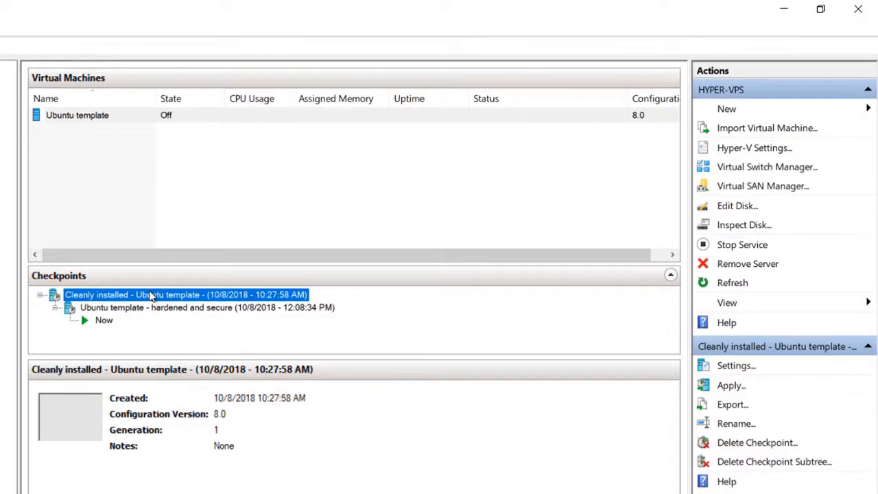
{"action": "left_click", "coordinate": [140, 308]}
{"action": "left_click", "coordinate": [146, 300]}
{"action": "key", "text": "Delete"}
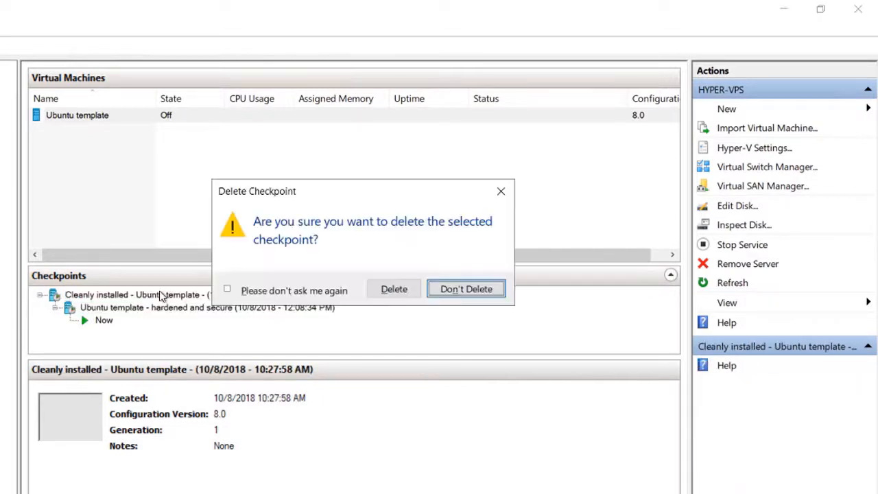
{"action": "left_click", "coordinate": [388, 291]}
- Arrange the virtual hard drives window beneath the virtual machine's status and watch the disk files during the checkpoint merge
{"action": "left_click", "coordinate": [329, 454]}
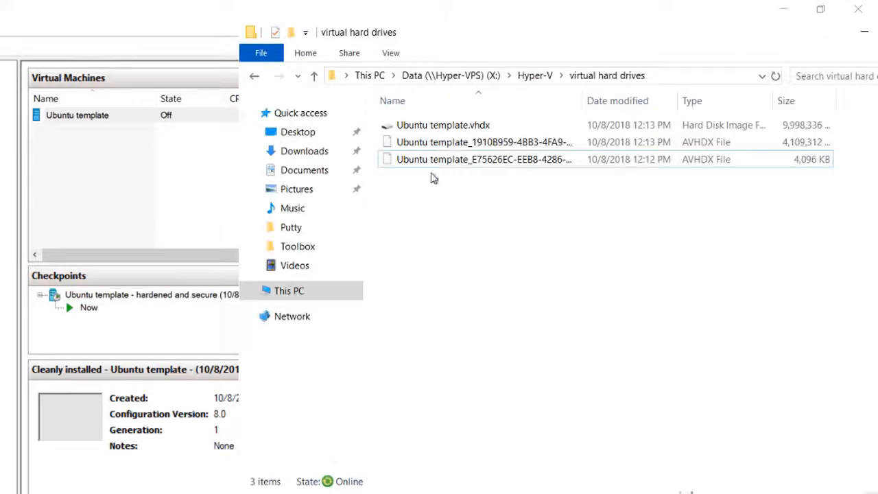
{"action": "left_click_drag", "start_coordinate": [539, 8], "coordinate": [473, 56]}
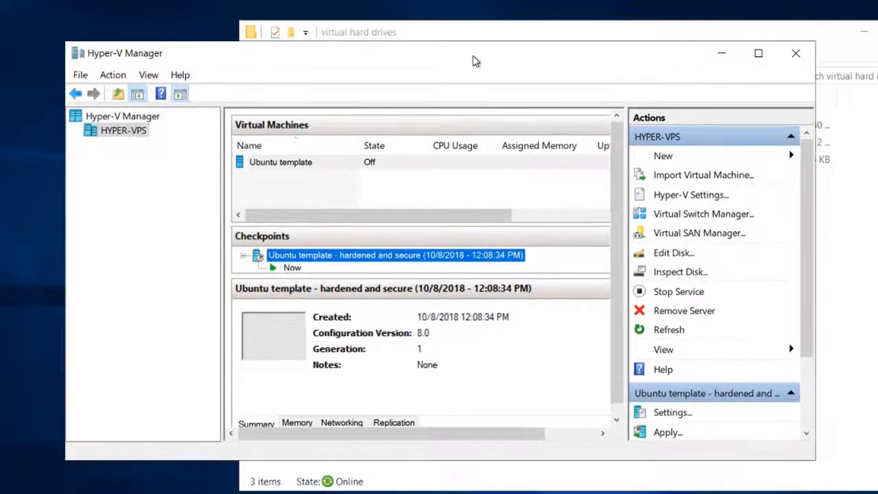
{"action": "double_click", "coordinate": [472, 62]}
{"action": "left_click", "coordinate": [326, 488]}
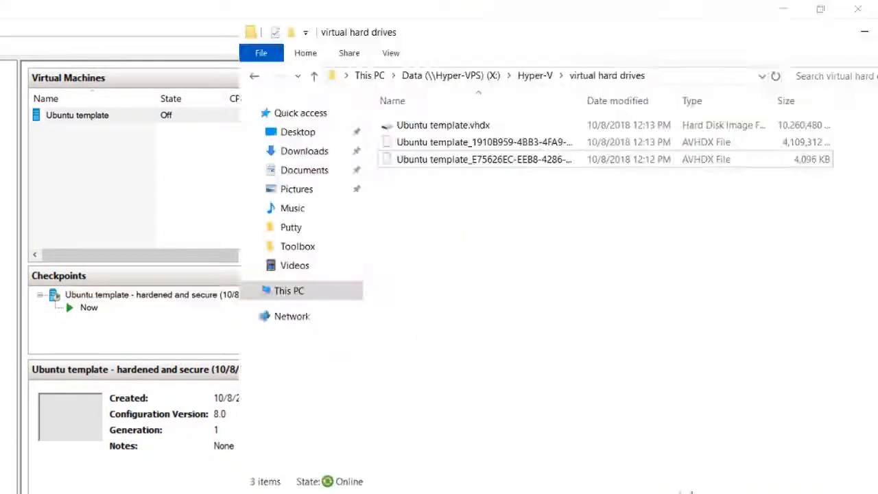
{"action": "left_click_drag", "start_coordinate": [519, 29], "coordinate": [441, 153]}
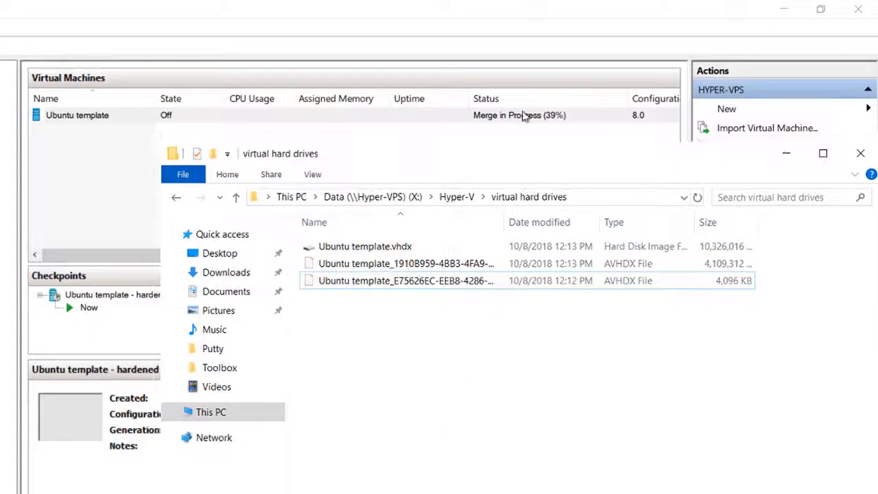
{"action": "left_click", "coordinate": [655, 264]}
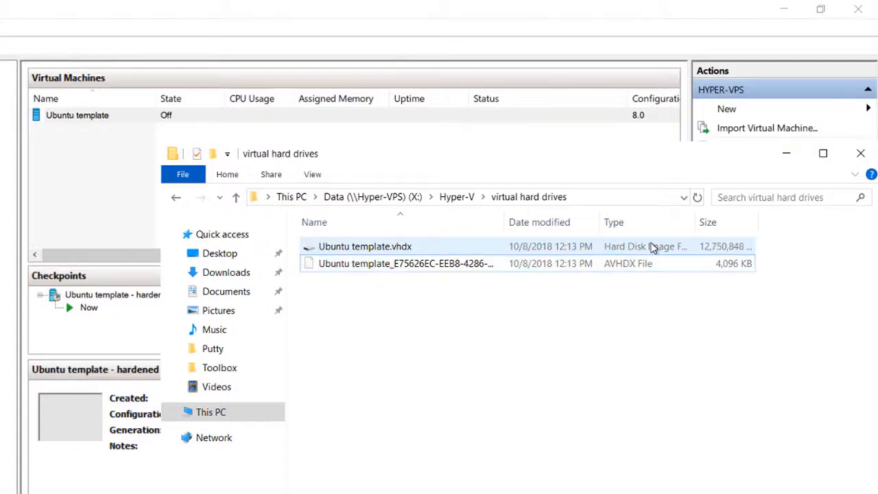
- Delete the "hardened and secure" checkpoint of the Ubuntu template virtual machine in Hyper-V Manager
{"action": "left_click", "coordinate": [160, 295]}
{"action": "left_click", "coordinate": [161, 297]}
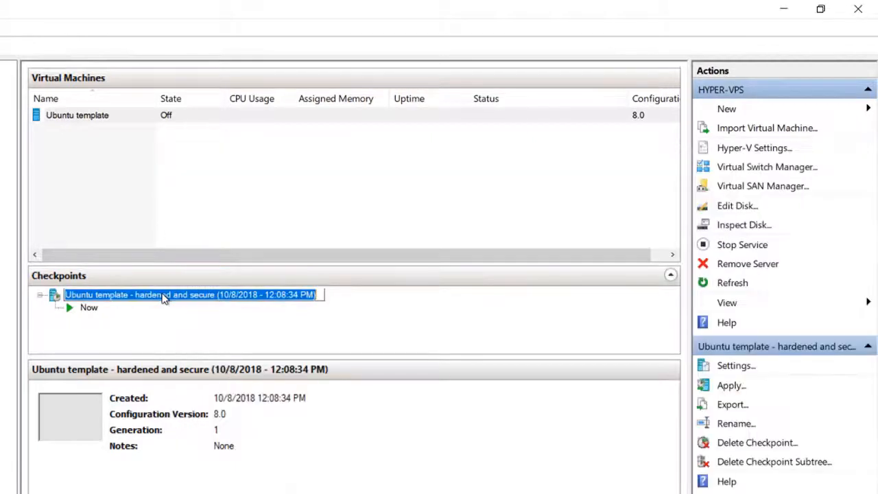
{"action": "key", "text": "Escape"}
{"action": "key", "text": "Delete"}
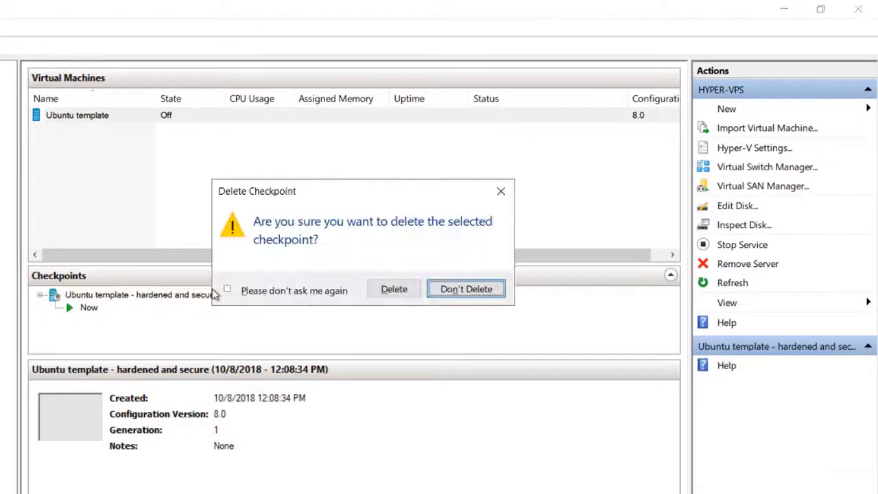
{"action": "left_click", "coordinate": [393, 288]}
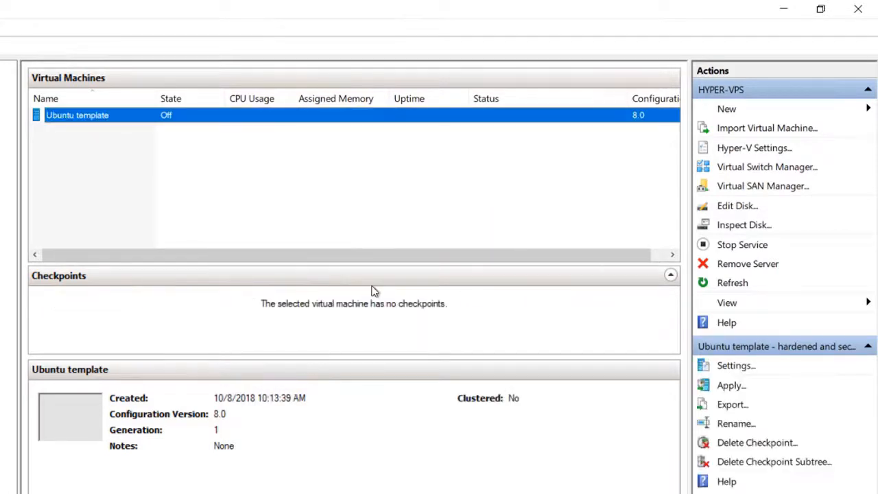
- Bring the virtual hard drives folder back into view and check the disk files left after the checkpoint deletion
{"action": "left_click", "coordinate": [412, 492]}
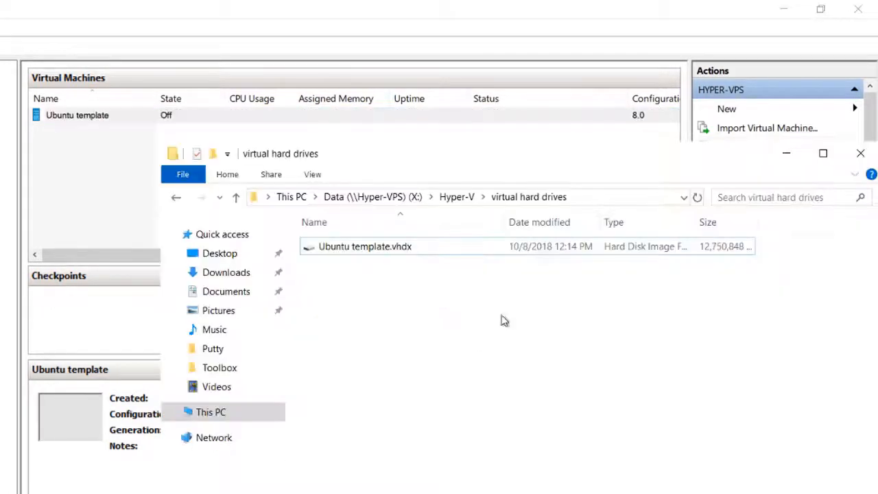
{"action": "left_click", "coordinate": [384, 253]}
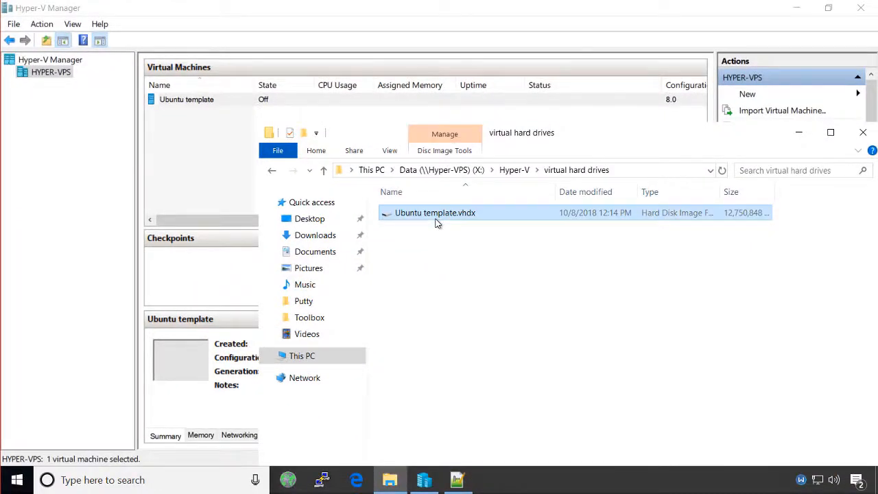
{"action": "left_click", "coordinate": [431, 247]}
- Export the Ubuntu template virtual machine from Hyper-V Manager to the folder E:\hyper-v backups\
{"action": "left_click", "coordinate": [172, 100]}
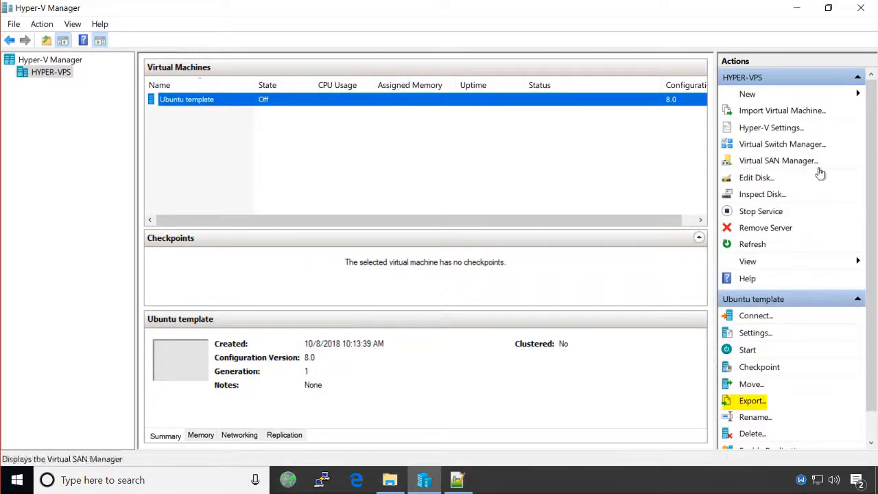
{"action": "left_click", "coordinate": [751, 402]}
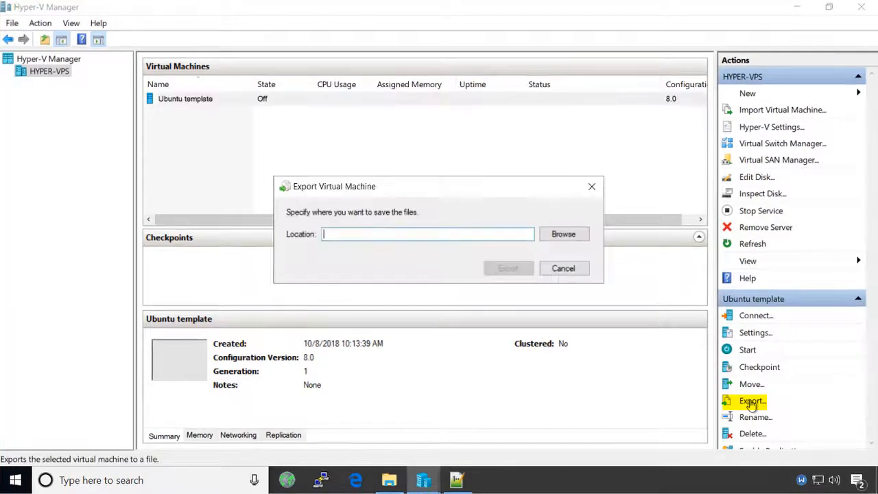
{"action": "left_click", "coordinate": [563, 234]}
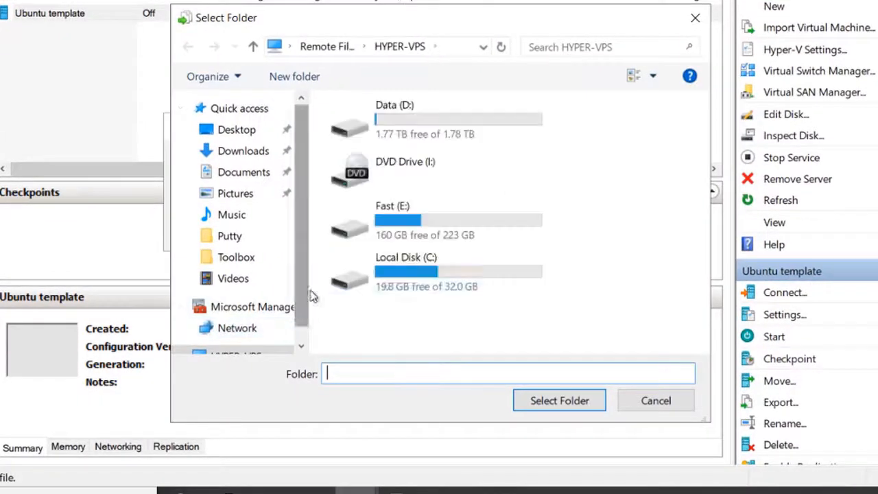
{"action": "double_click", "coordinate": [395, 220]}
{"action": "double_click", "coordinate": [411, 167]}
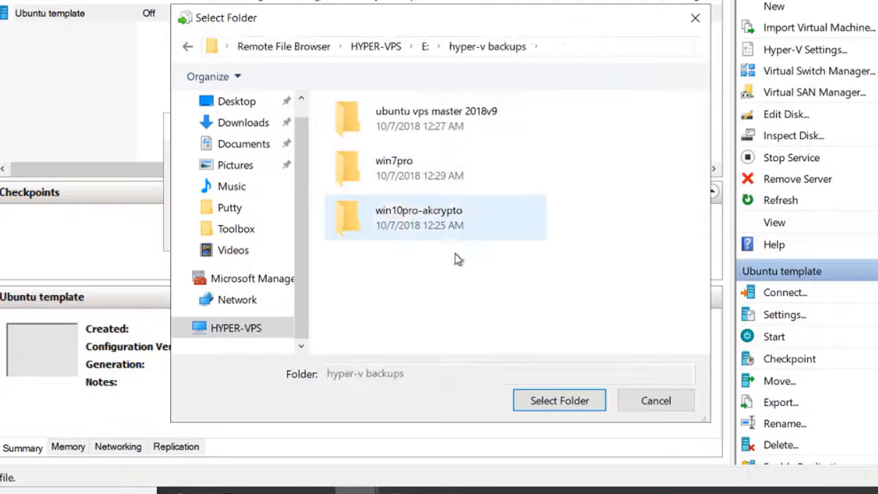
{"action": "left_click", "coordinate": [559, 402]}
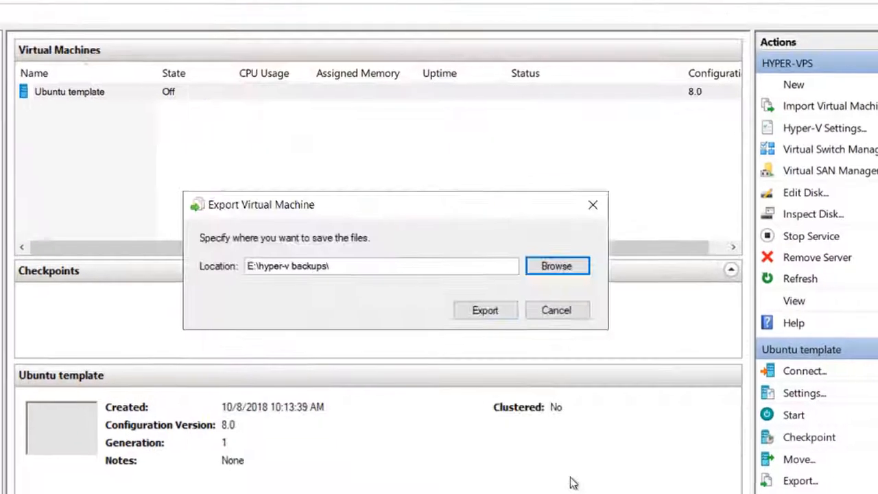
{"action": "left_click", "coordinate": [483, 301]}
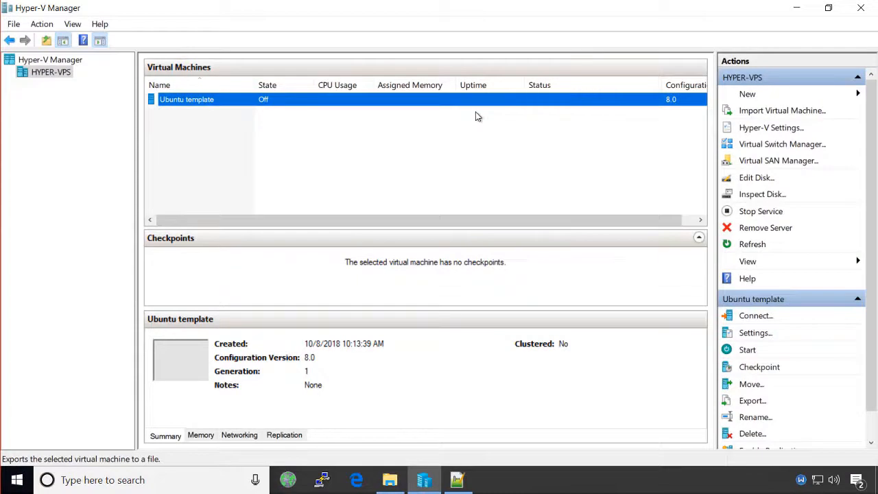
- Create a new checkpoint of the Ubuntu template virtual machine
{"action": "left_click", "coordinate": [229, 104]}
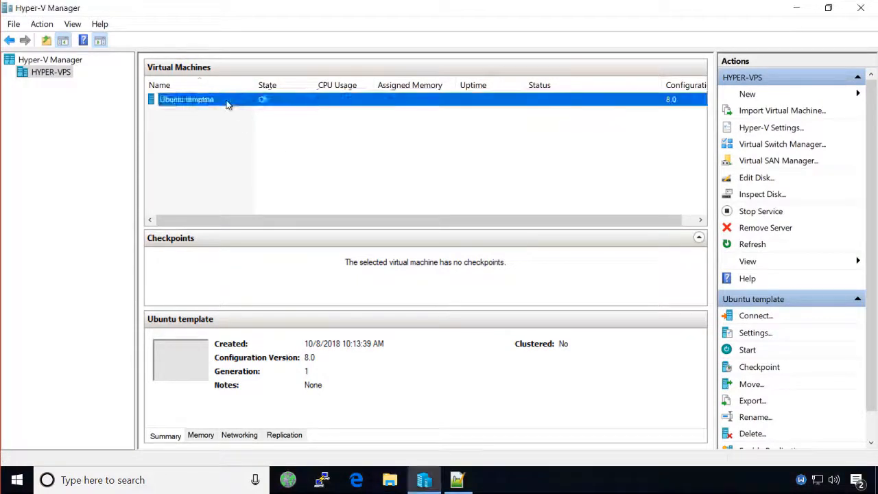
{"action": "right_click", "coordinate": [228, 103]}
{"action": "left_click", "coordinate": [256, 172]}
- Rename the new checkpoint "Ubuntu template - Hardened and clean", removing the date and time, and clear the selection
{"action": "left_click", "coordinate": [232, 256]}
{"action": "left_click", "coordinate": [234, 256]}
{"action": "type", "text": "Hardened"}
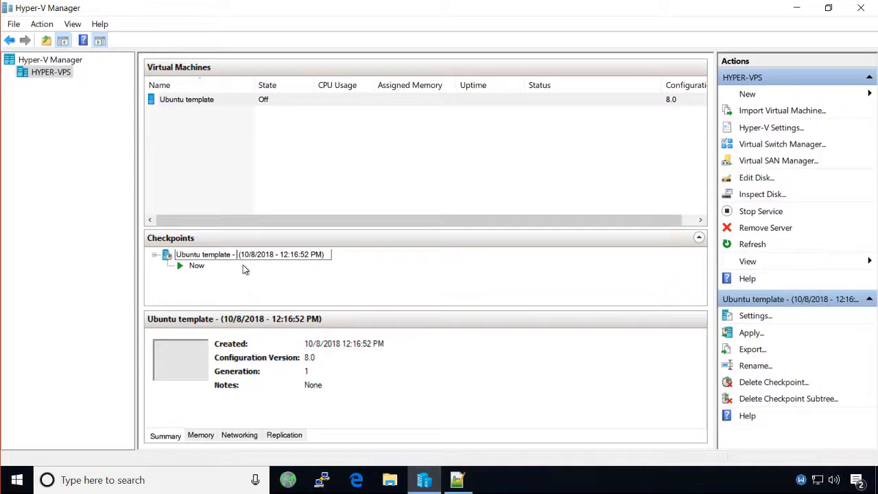
{"action": "type", "text": "lean"}
{"action": "key", "text": "shift+End"}
{"action": "key", "text": "Delete"}
{"action": "key", "text": "Return"}
{"action": "left_click", "coordinate": [226, 194]}
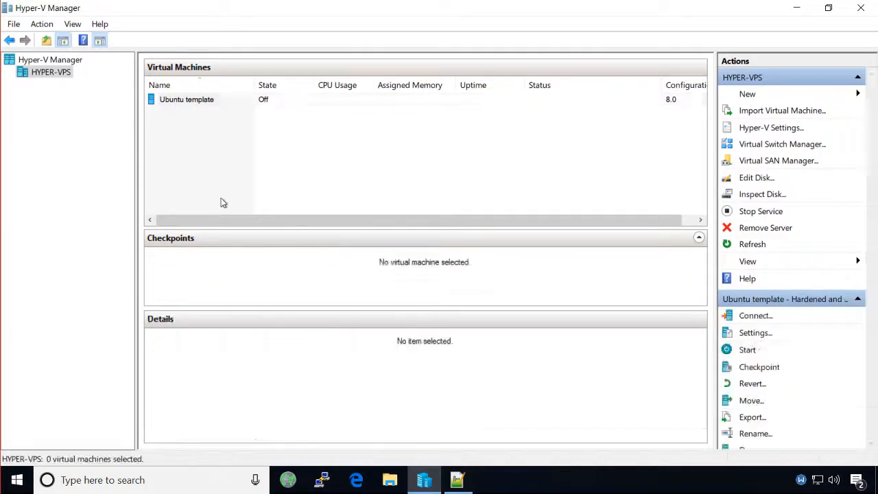
{"action": "left_click", "coordinate": [192, 101]}
{"action": "left_click", "coordinate": [223, 168]}
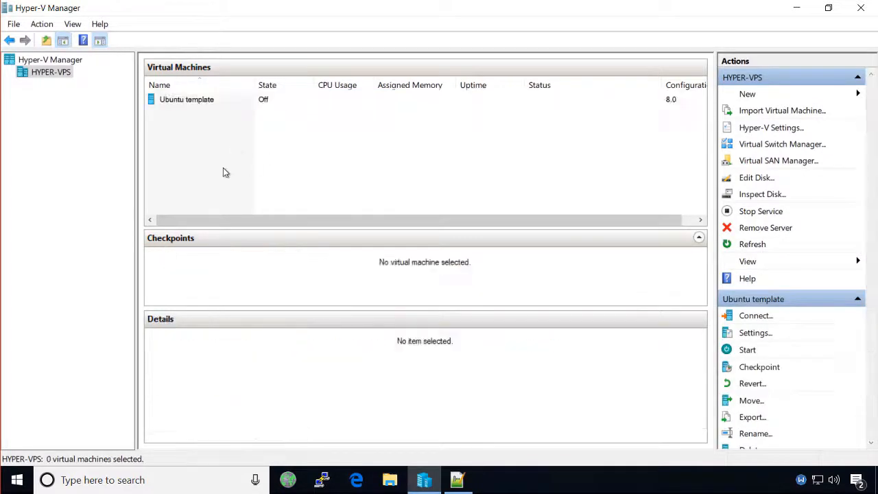